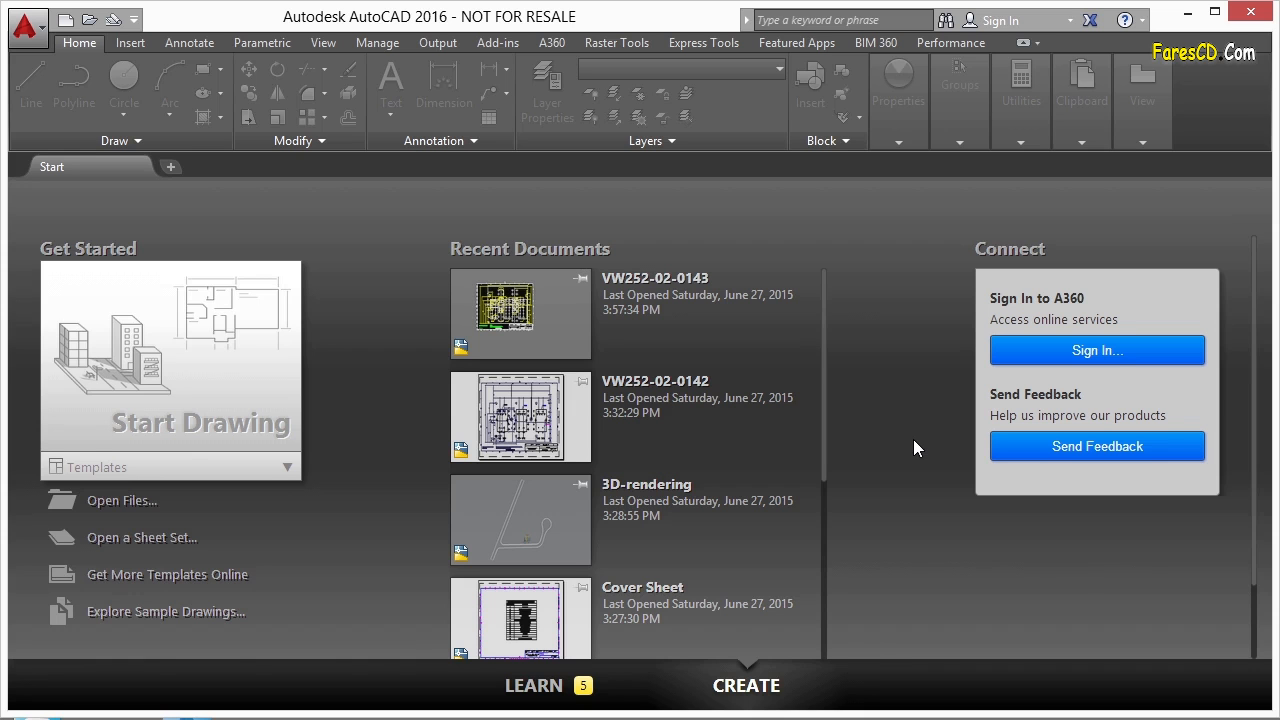
Open the Cover Sheet.dwg, VW252-02-0142.dwg and VW252-02-0143.dwg drawings together from the 08 folder.
left_click(118, 501)
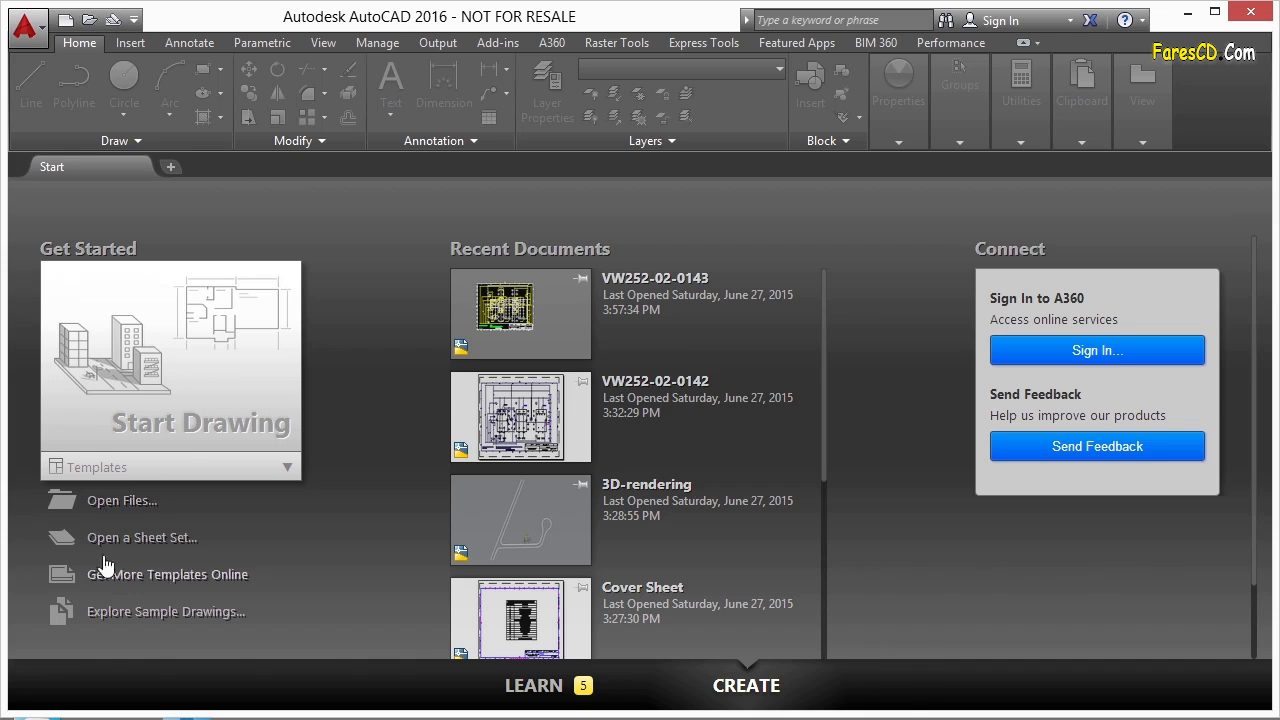
left_click(524, 243, "ctrl")
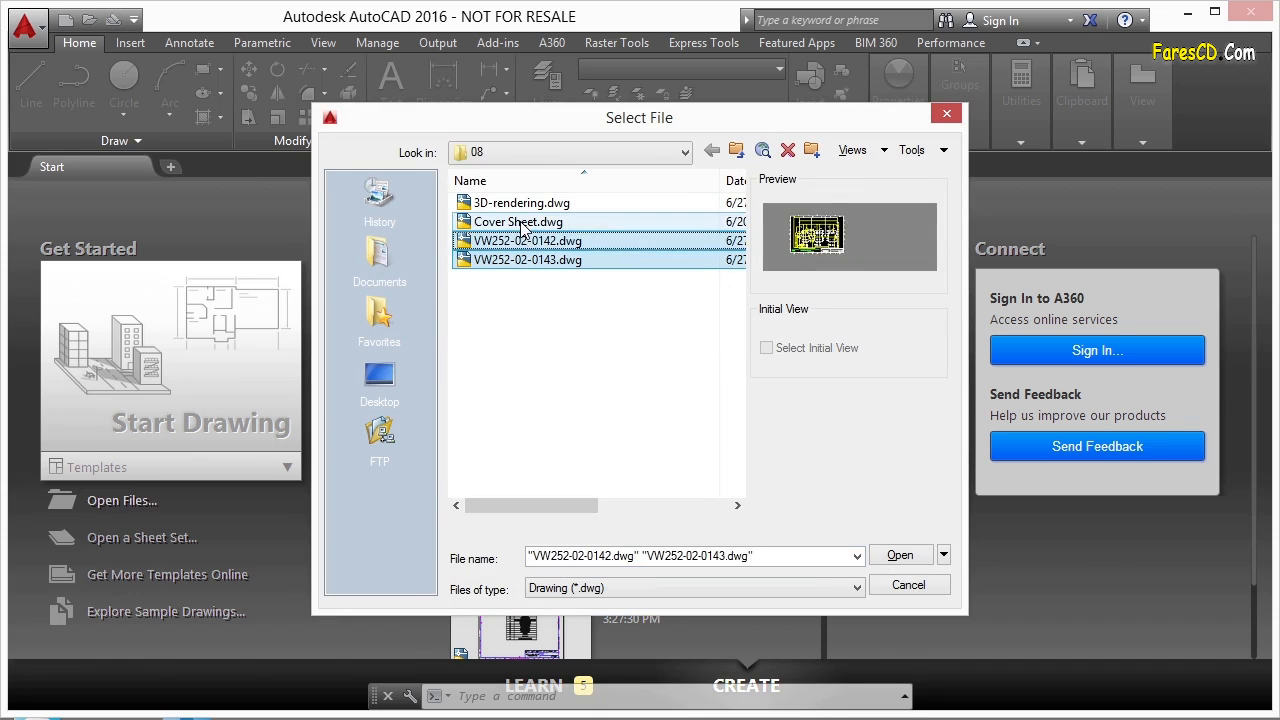
left_click(529, 222, "ctrl")
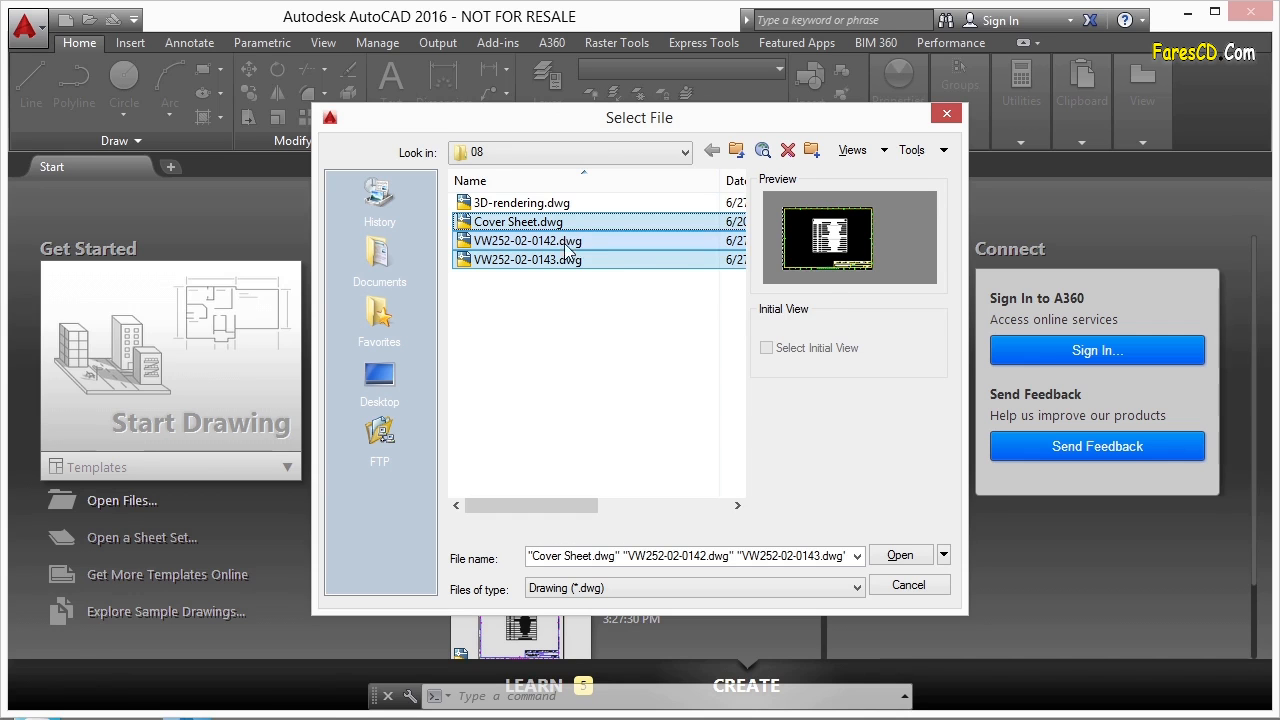
left_click(908, 558)
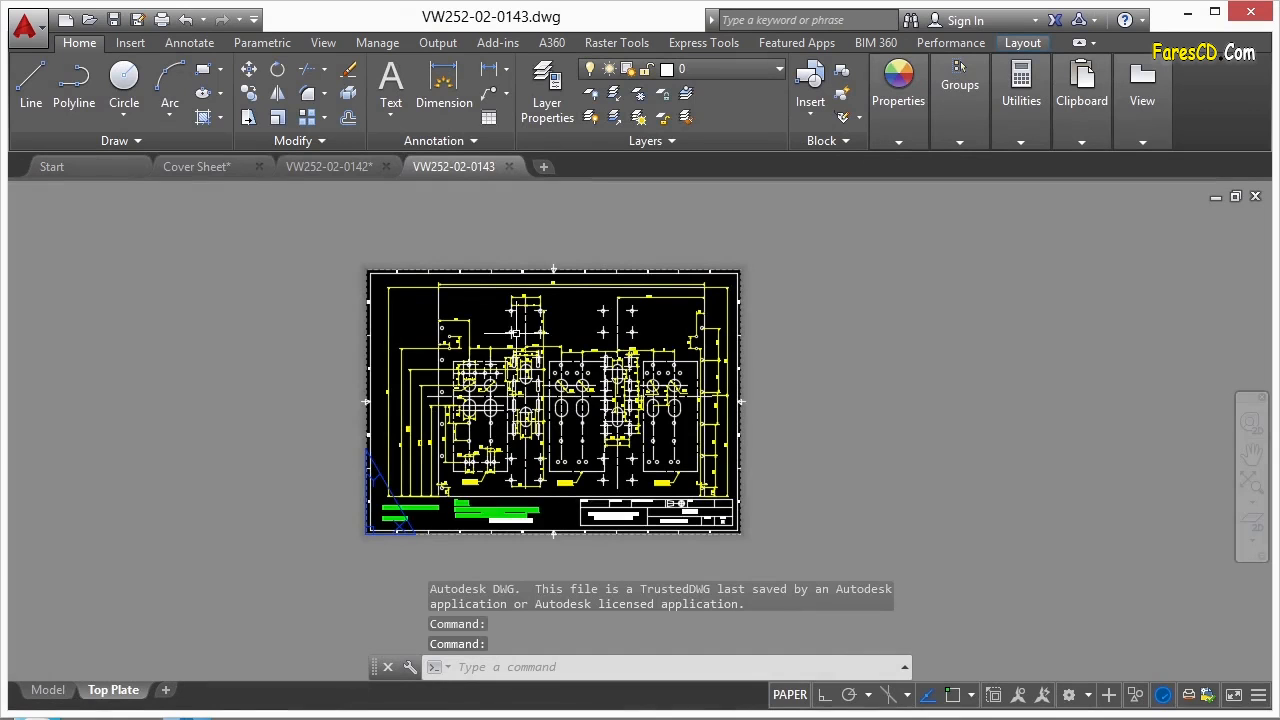
Switch to the Cover Sheet drawing, view its plot settings, and leave them without plotting.
left_click(209, 165)
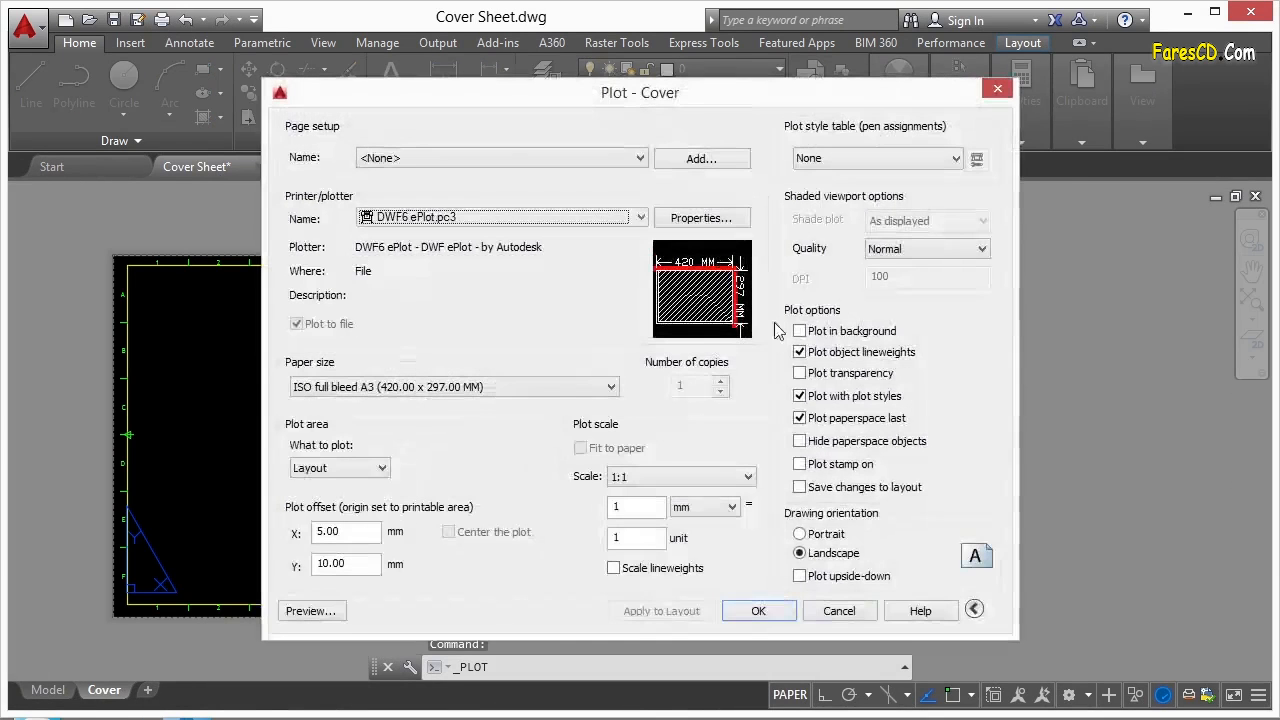
left_click(845, 611)
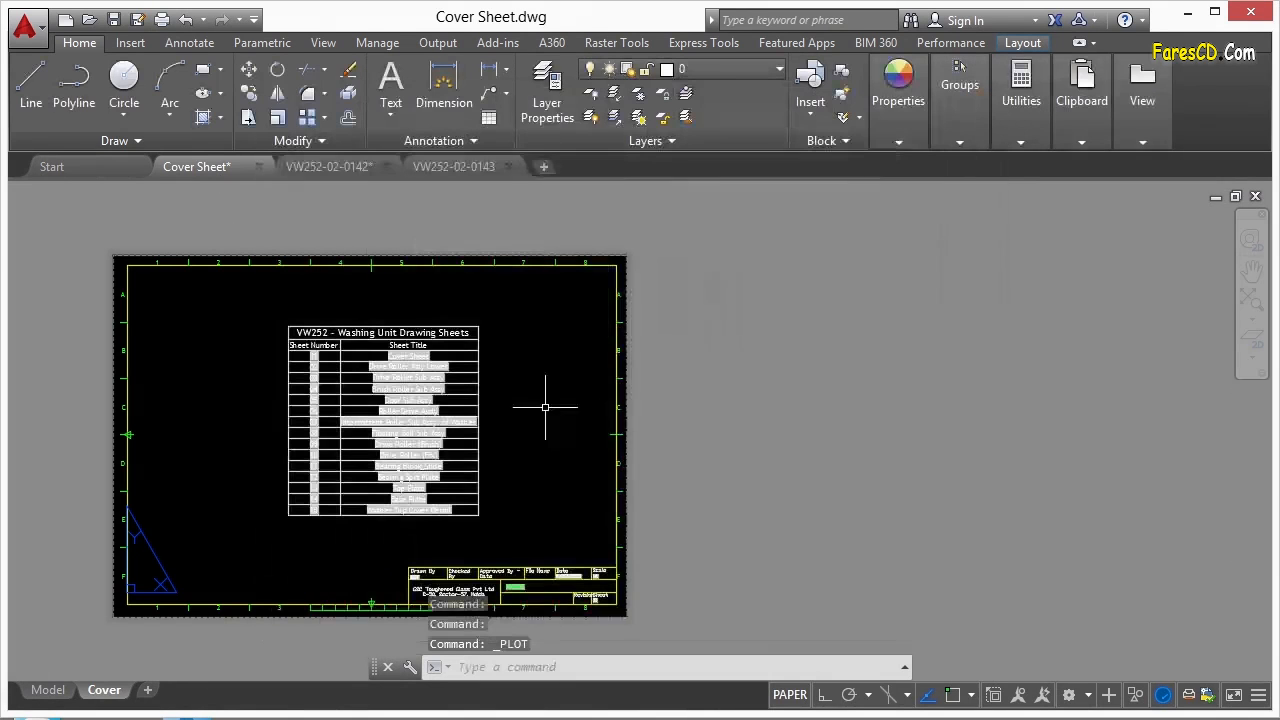
Switch to the VW252-02-0142 drawing and start the Publish command.
left_click(312, 170)
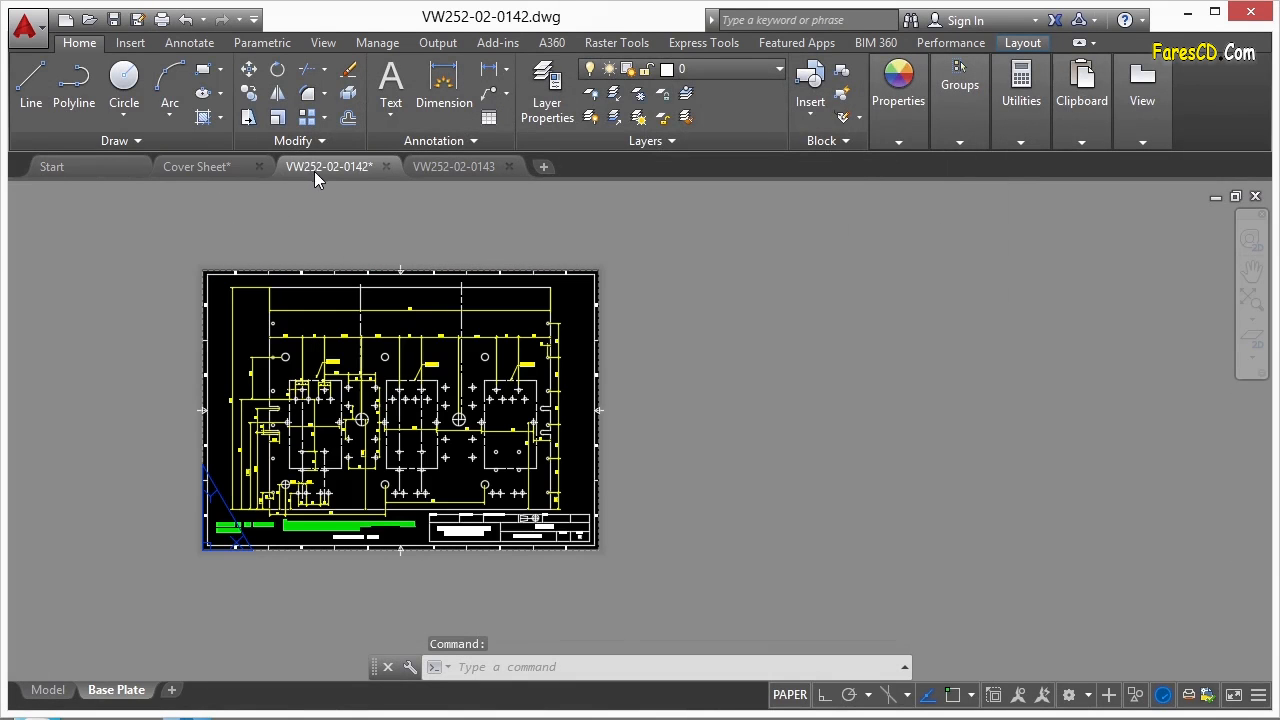
left_click(407, 331)
type("publish")
key("Return")
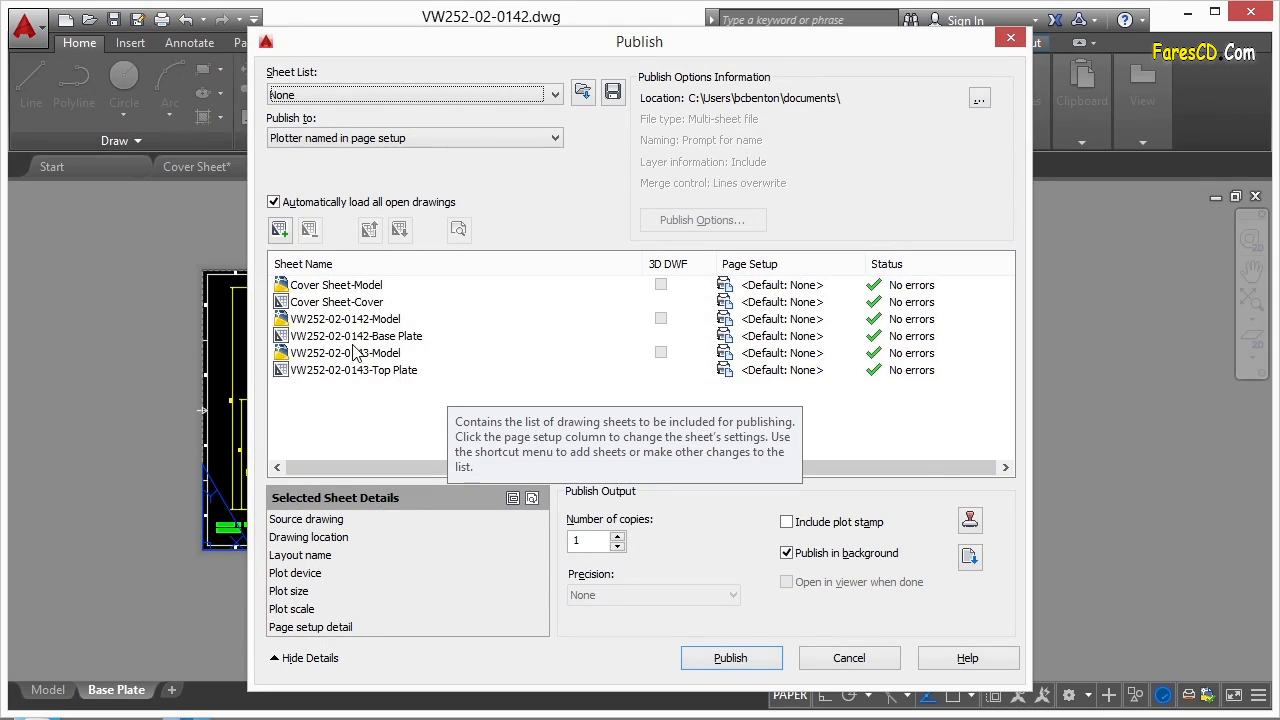
Remove the Model sheets of Cover Sheet, VW252-02-0142 and VW252-02-0143 from the publish list.
left_click(366, 287)
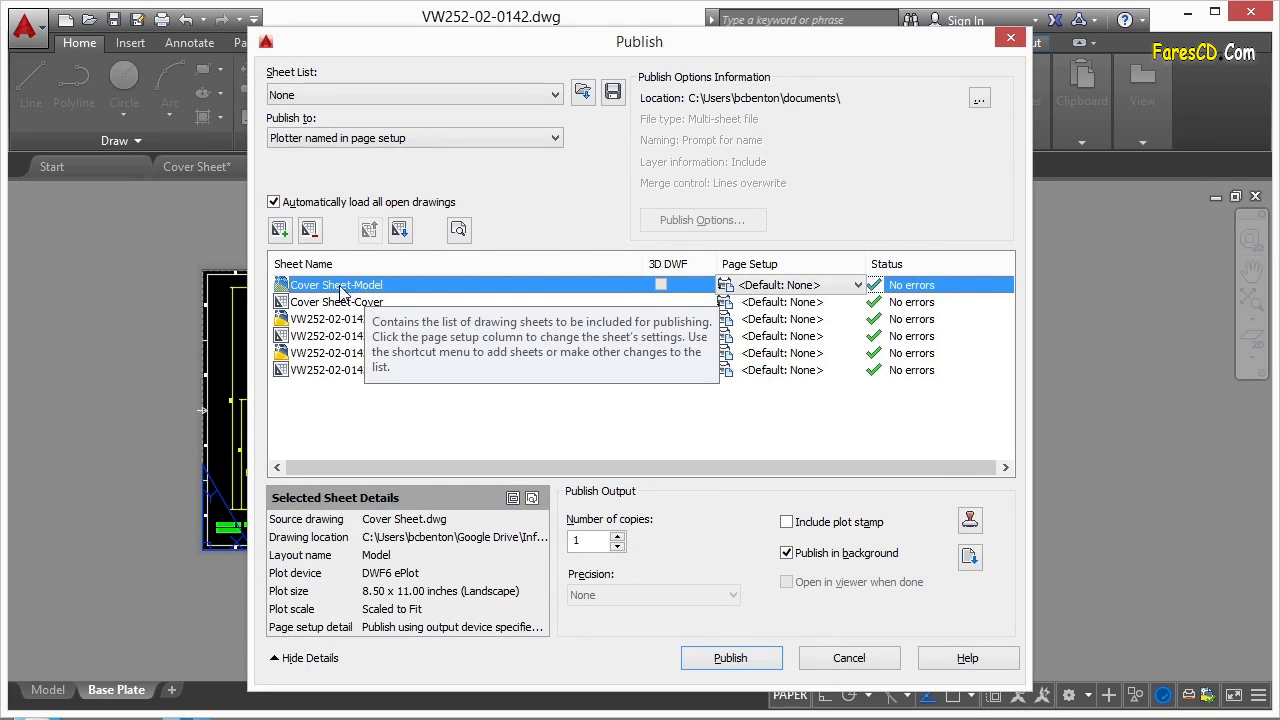
left_click(312, 229)
left_click(318, 304)
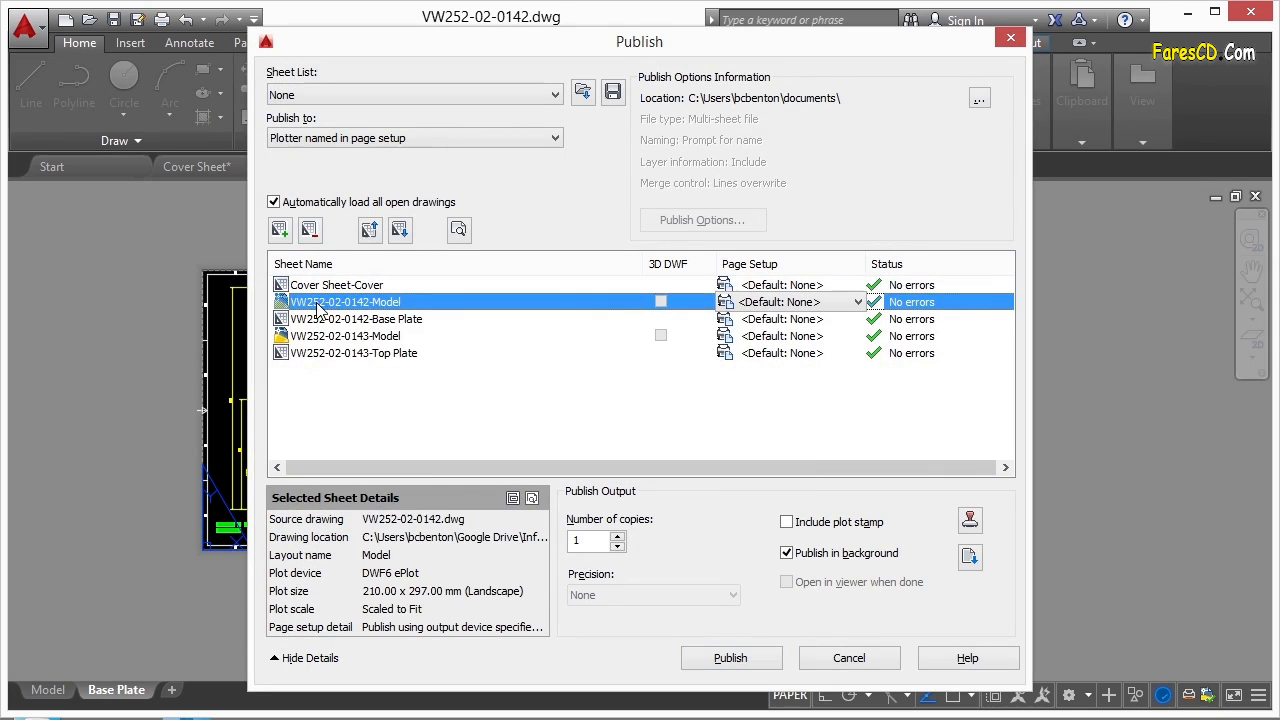
left_click(305, 338, "ctrl")
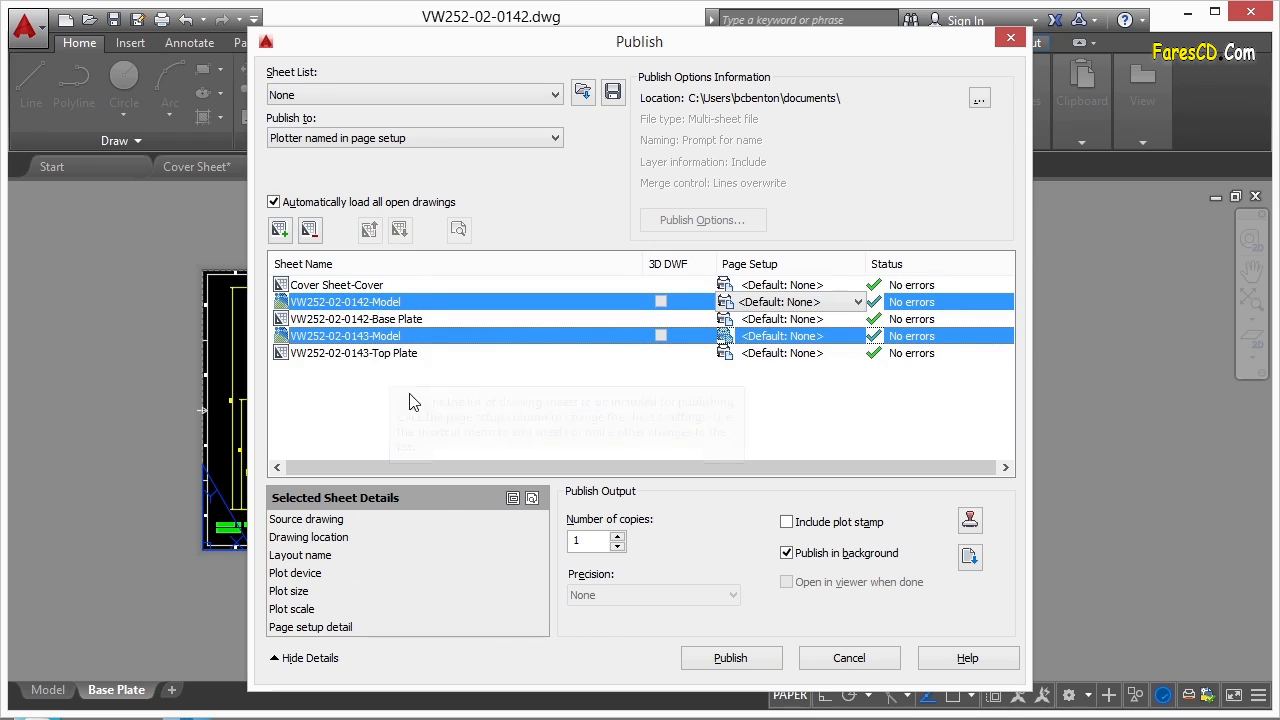
left_click(310, 232)
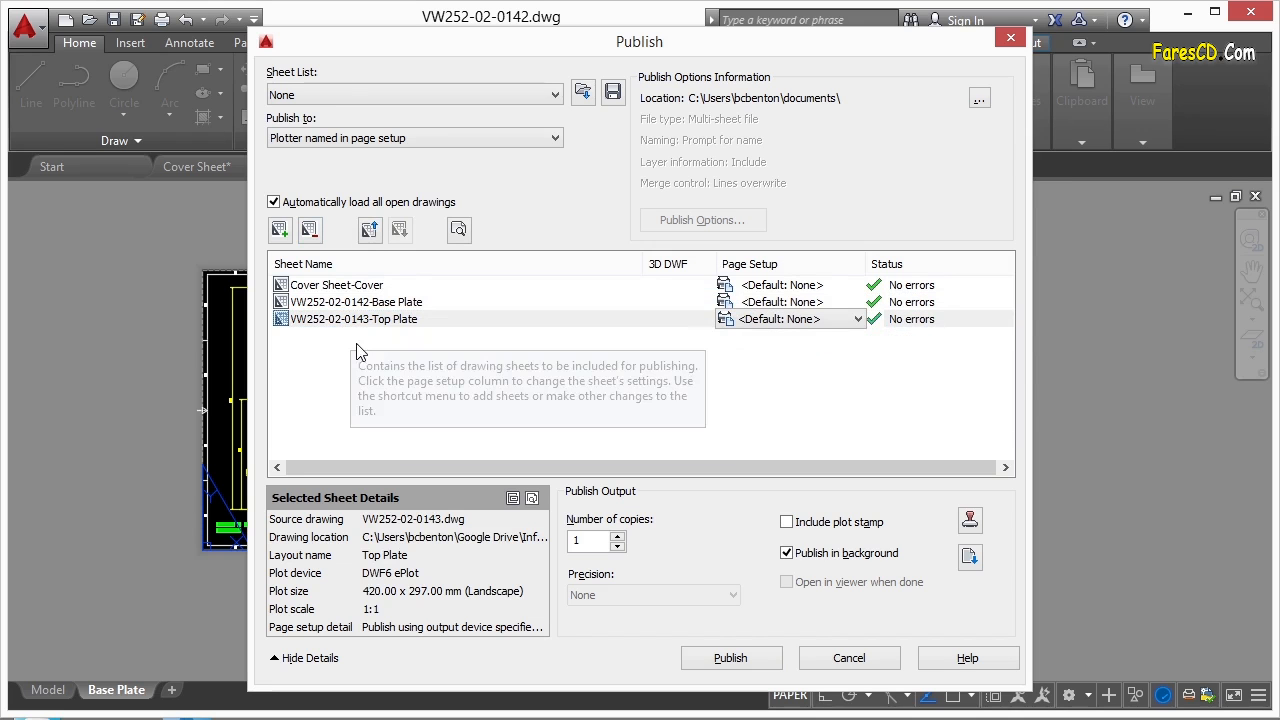
Look through the Documents folder for a page setup to import for the Cover Sheet-Cover sheet, and cancel the import.
left_click(356, 285)
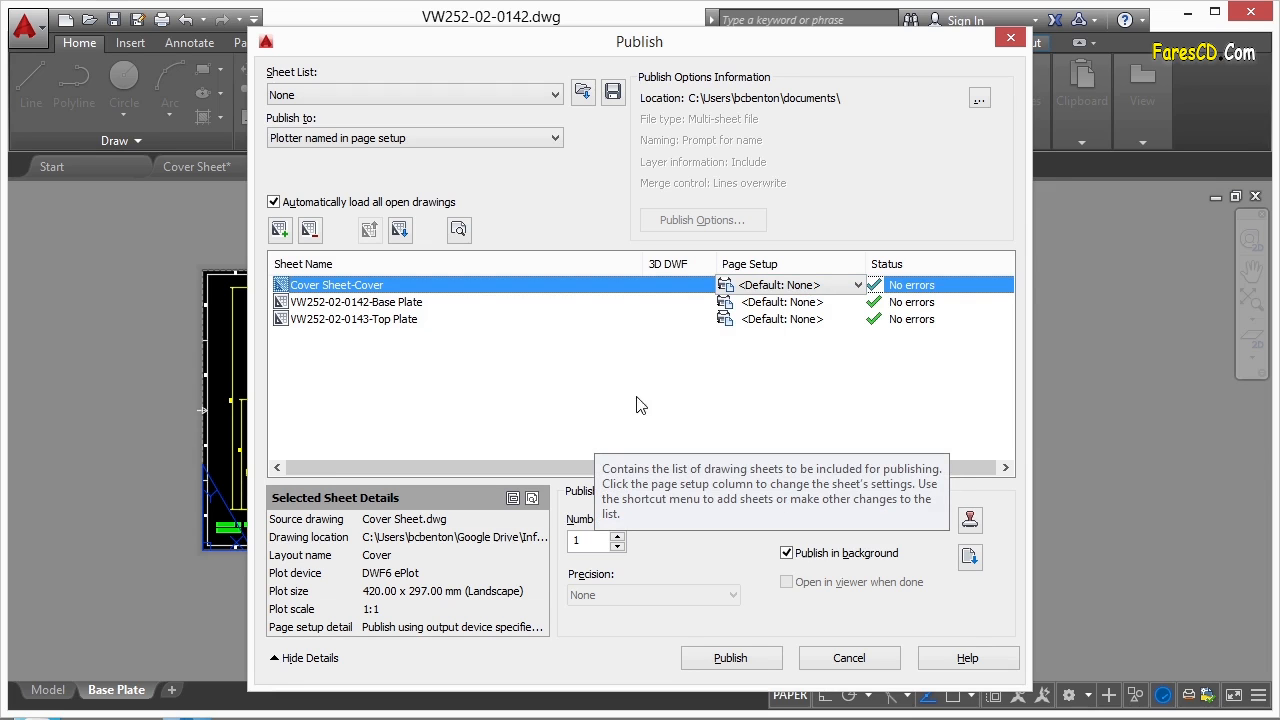
left_click(857, 287)
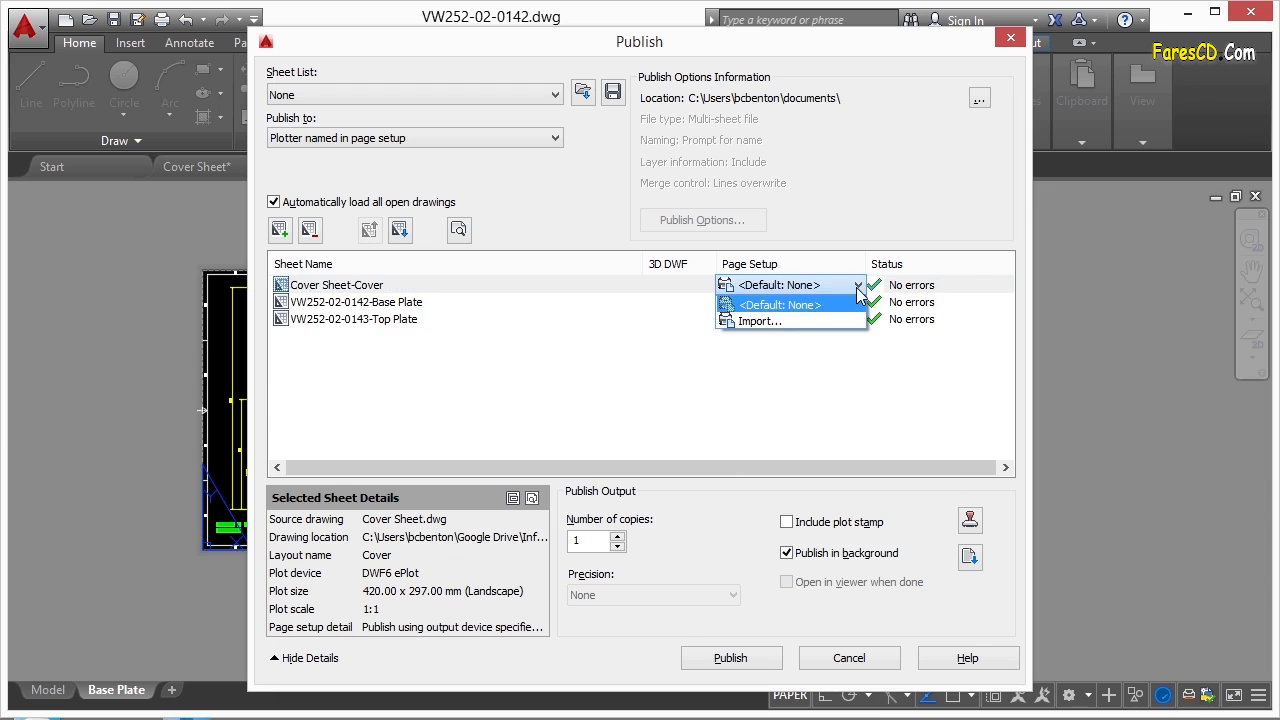
left_click(762, 322)
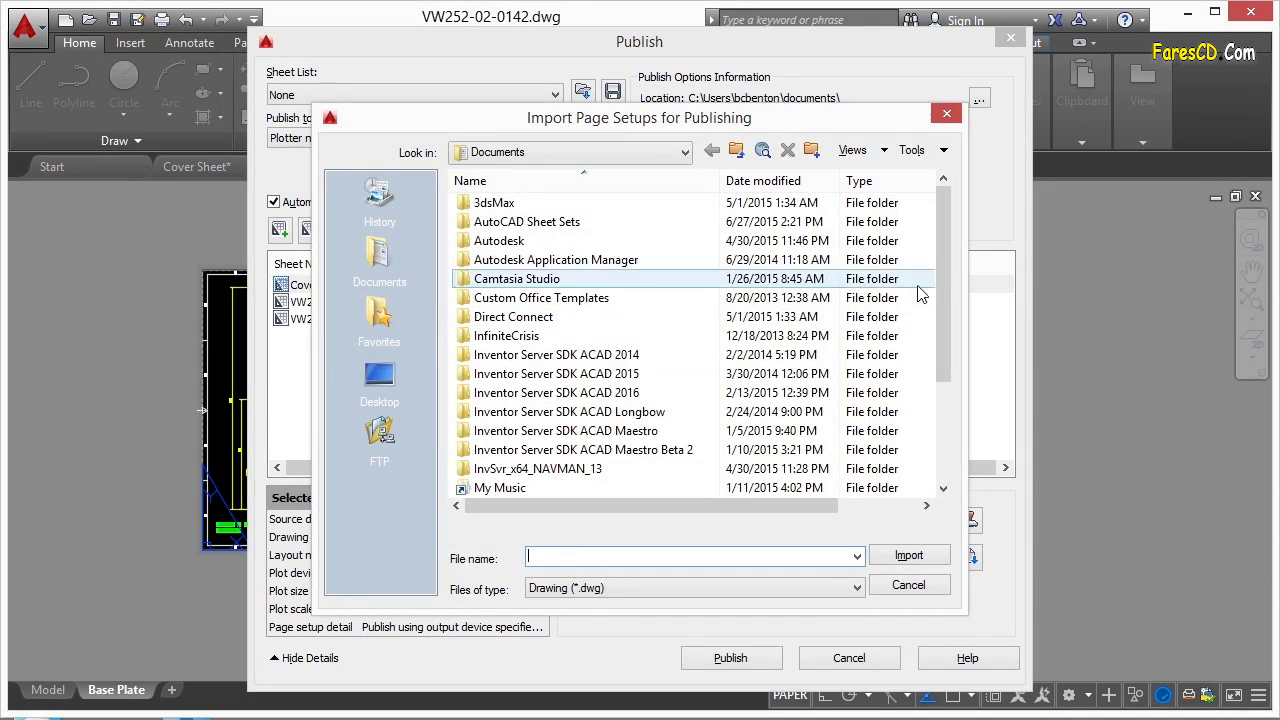
left_click_drag(940, 279, 951, 400)
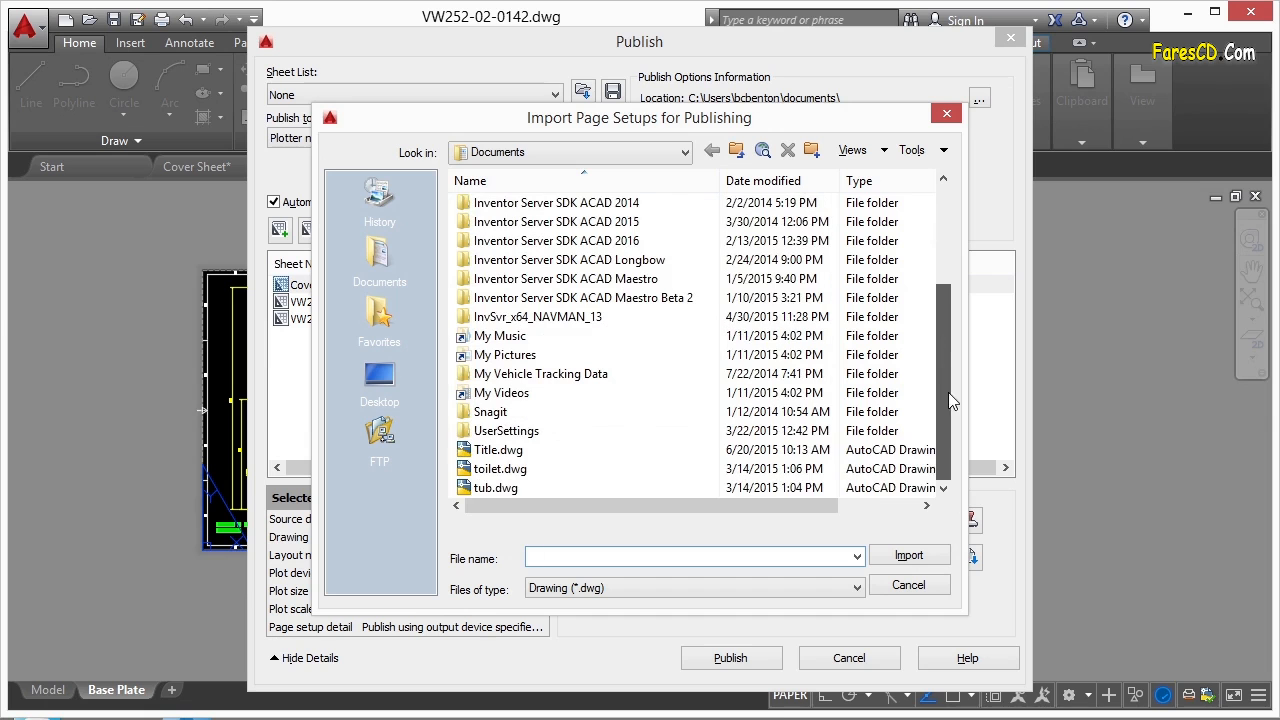
left_click(904, 588)
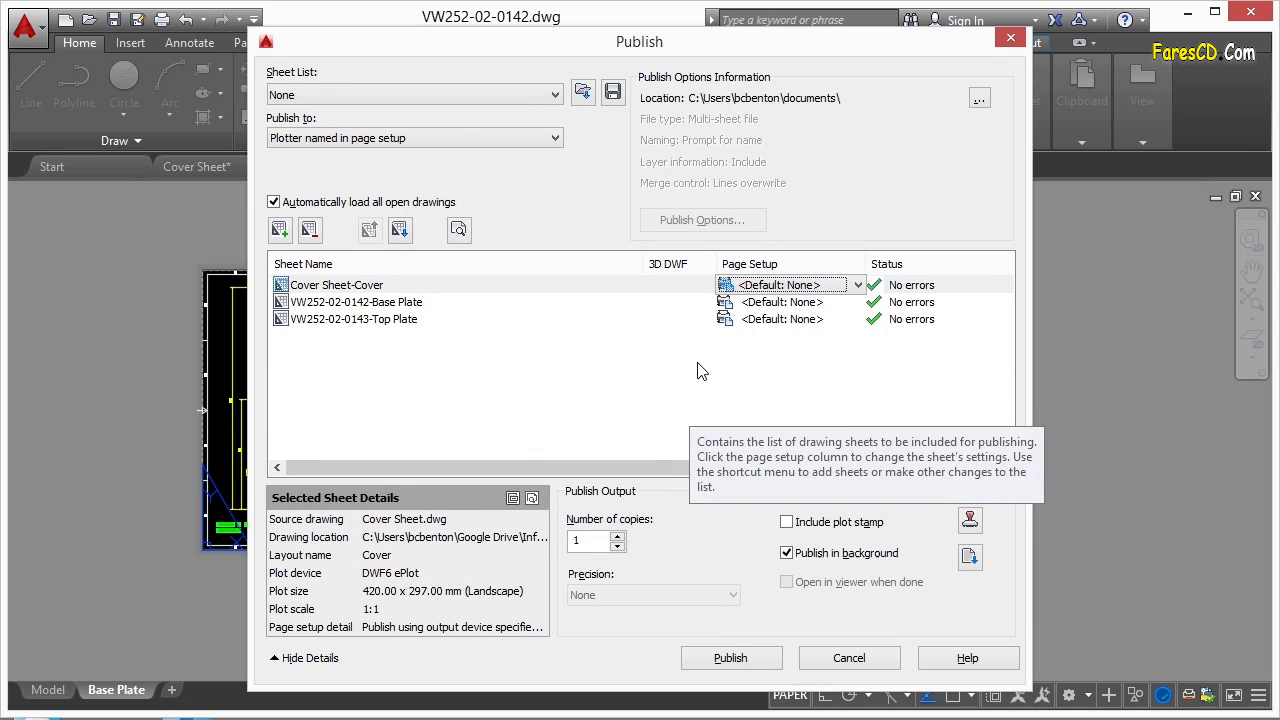
Select all three layout sheets, view the page setup choices available for them, and clear the selection.
left_click_drag(698, 363, 410, 288)
left_click(408, 286)
left_click(380, 320, "shift")
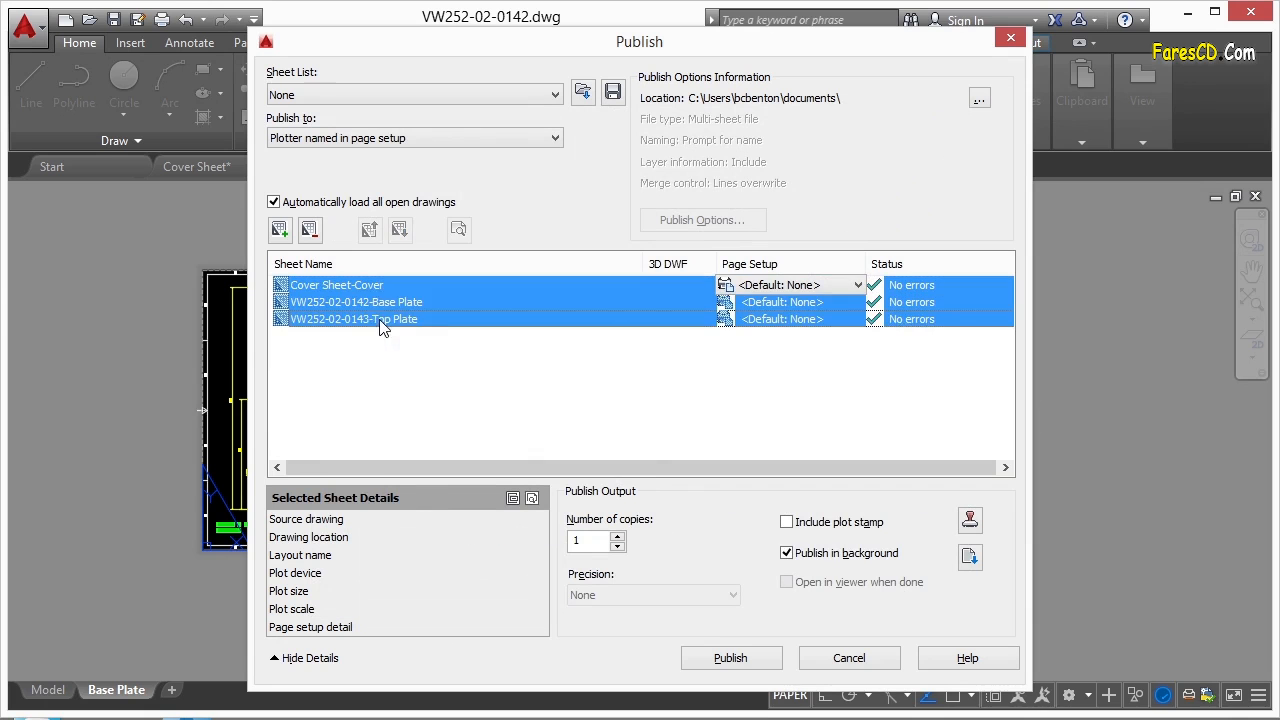
left_click(858, 285)
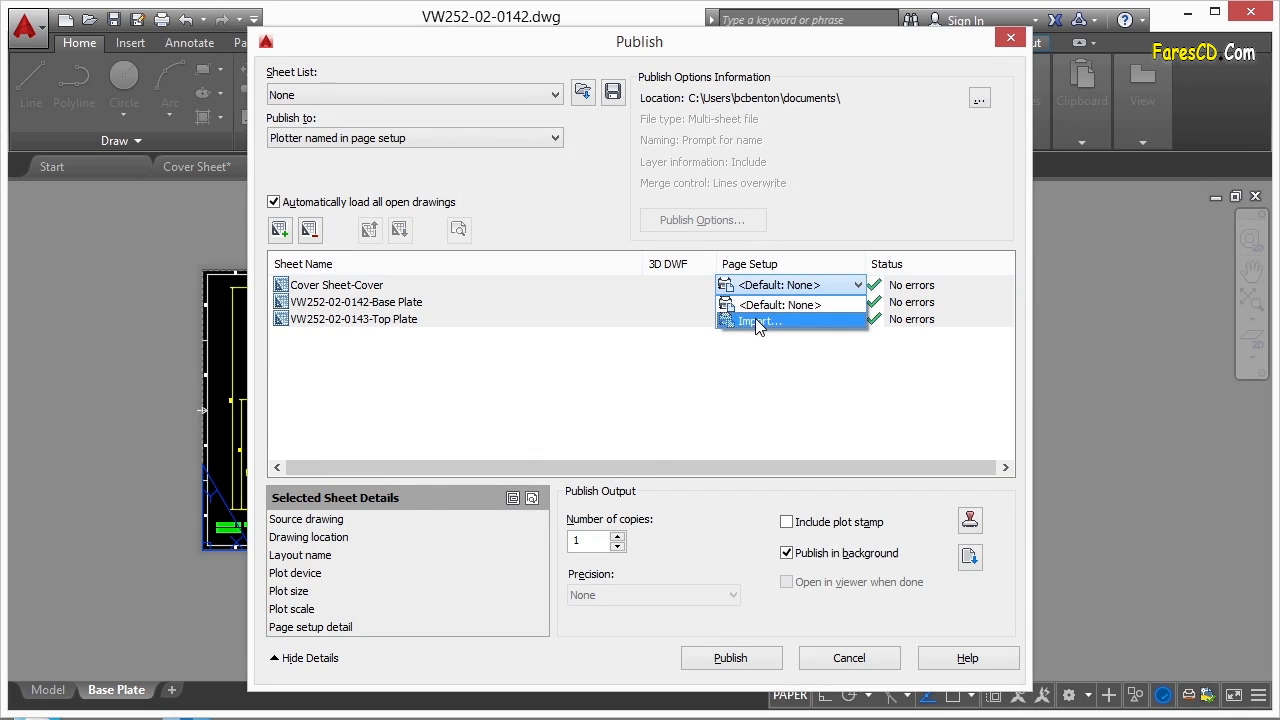
left_click(505, 380)
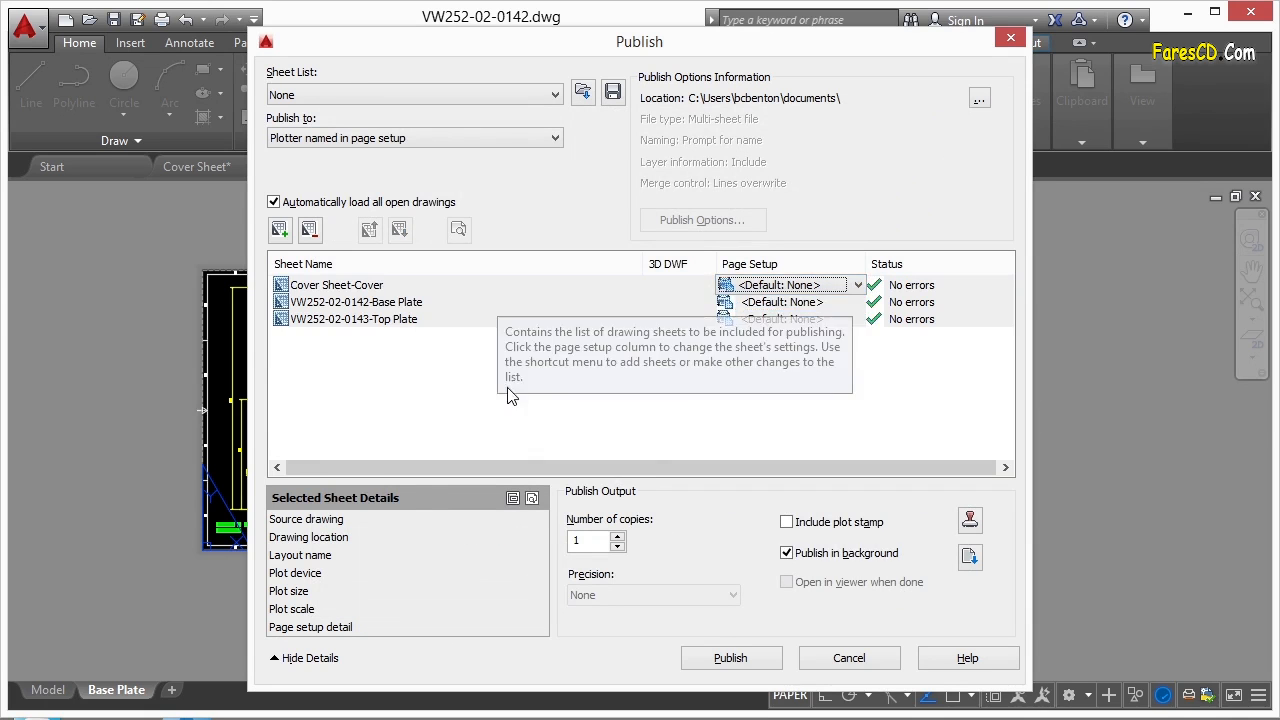
left_click(463, 393)
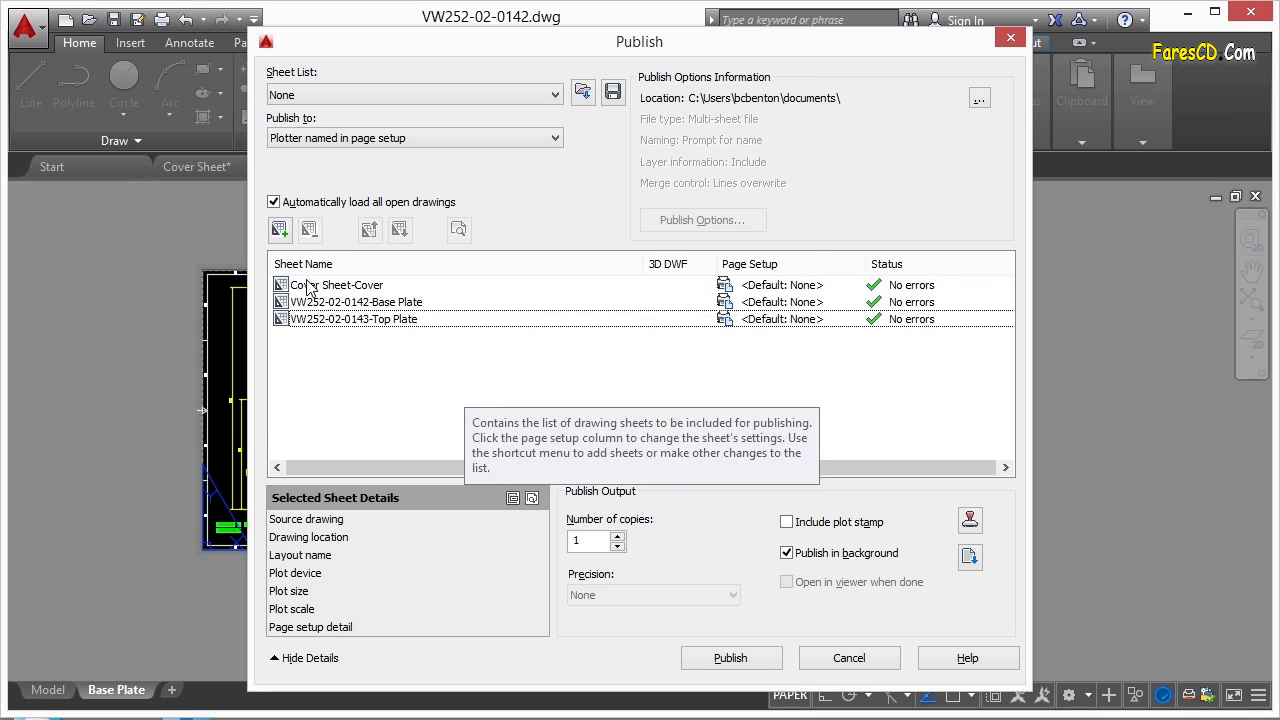
Browse the Documents folder for drawings to add to the publish list, and cancel without adding any.
left_click(280, 230)
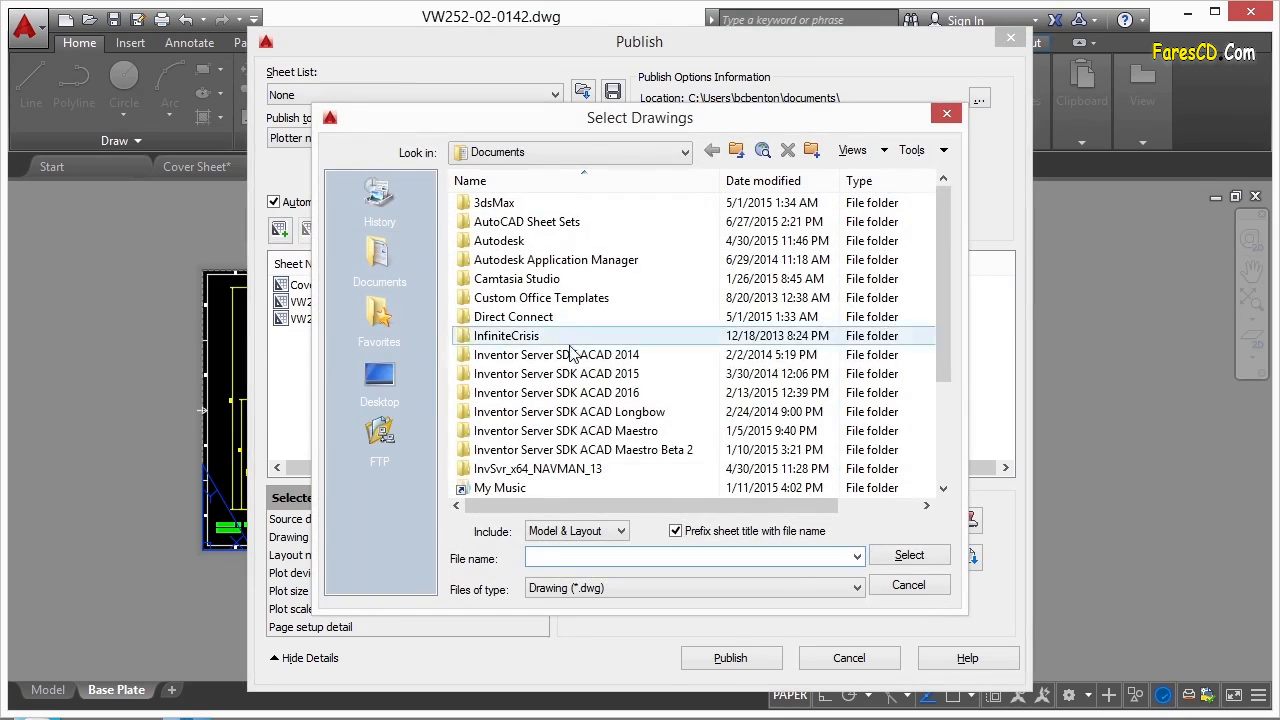
scroll(946, 274, "down", 3)
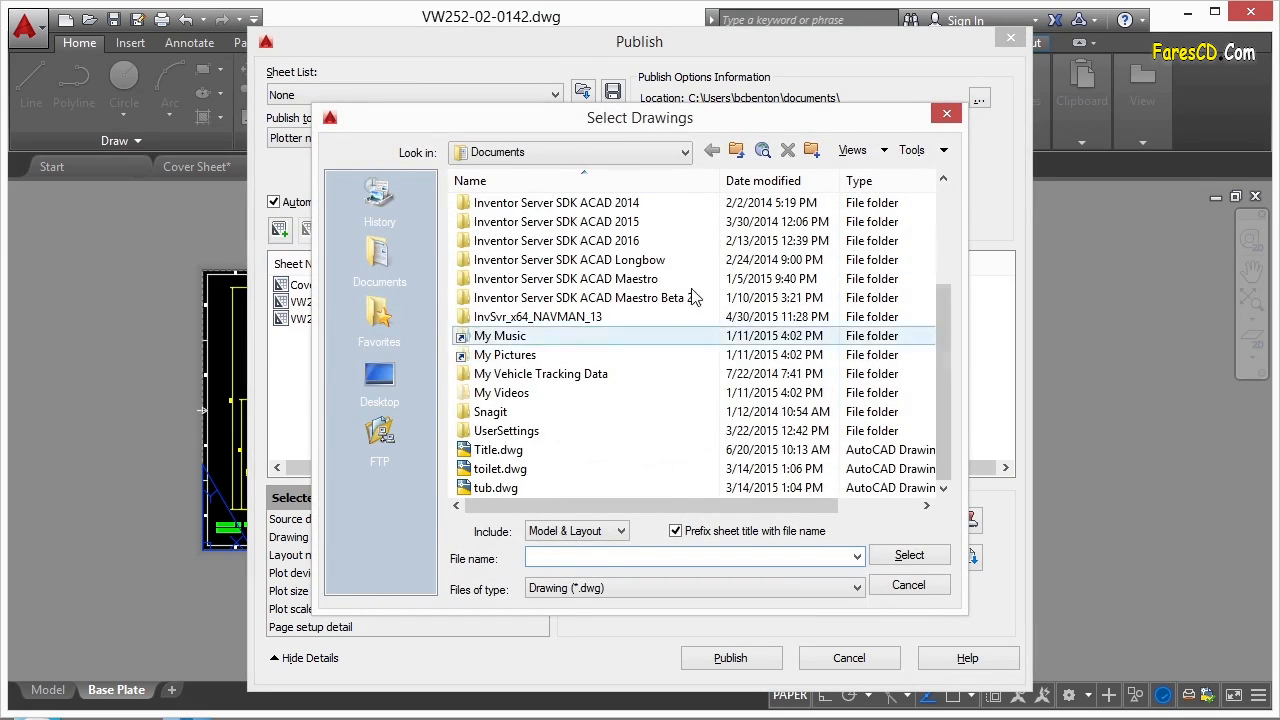
key("Escape")
left_click(397, 350)
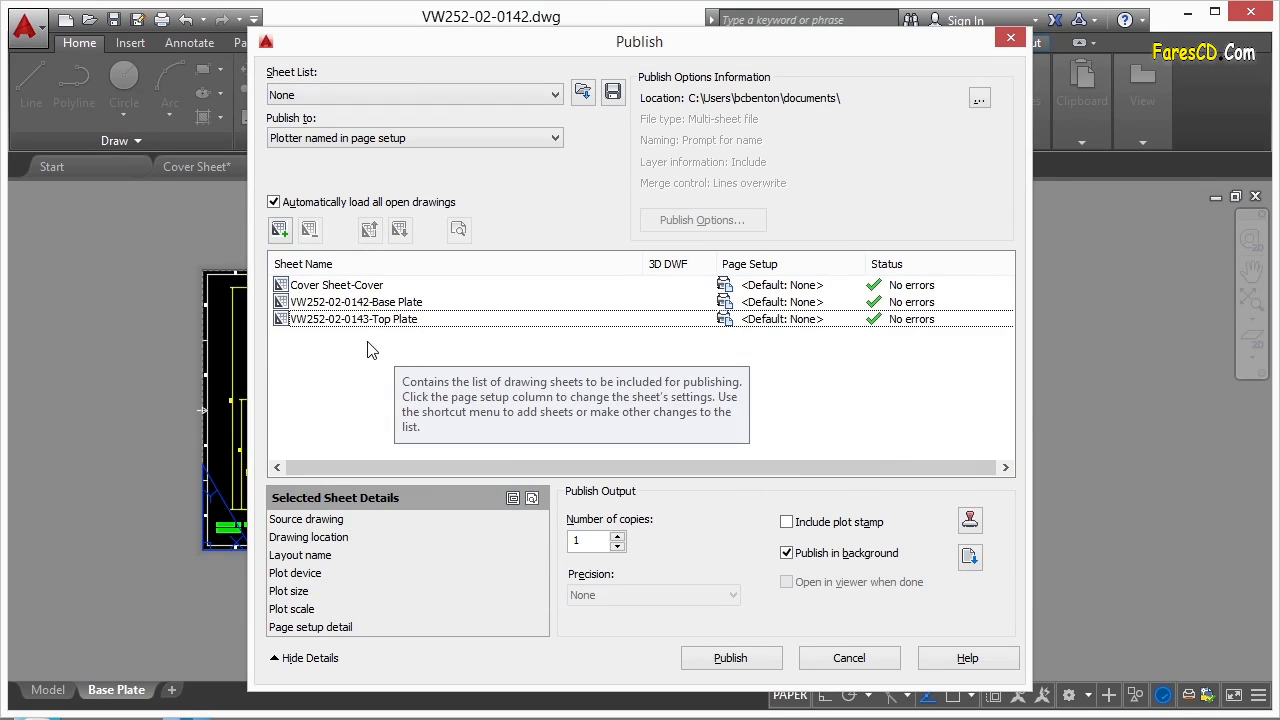
Try to save the current sheet list as a DSD file.
left_click(613, 93)
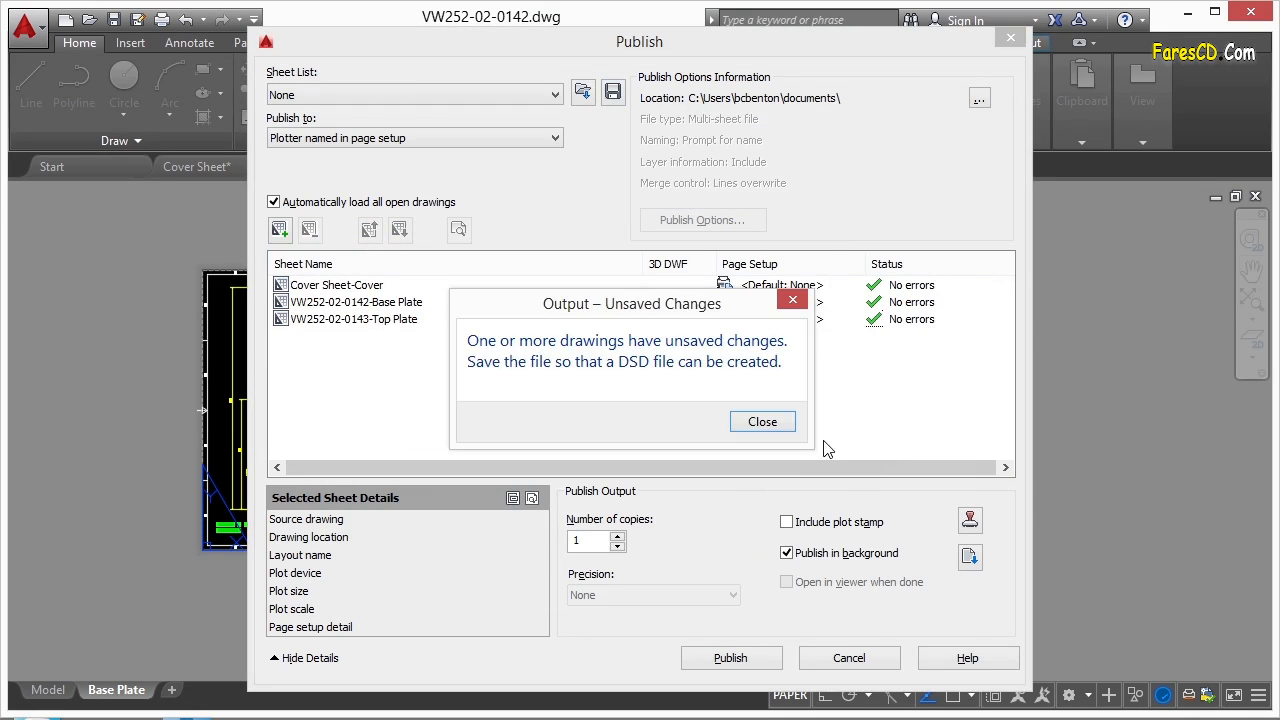
left_click(765, 418)
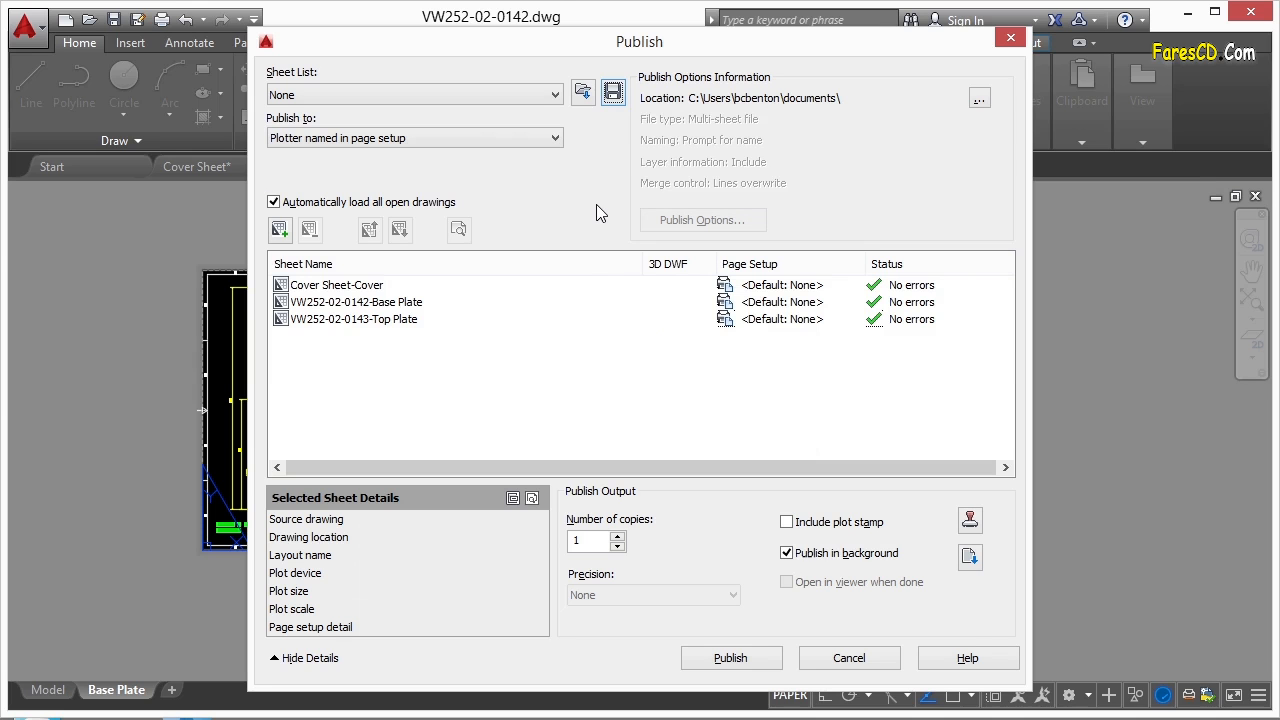
Remove the Cover, Base Plate and Top Plate sheets from the publish list.
left_click(390, 319)
left_click(376, 289, "shift")
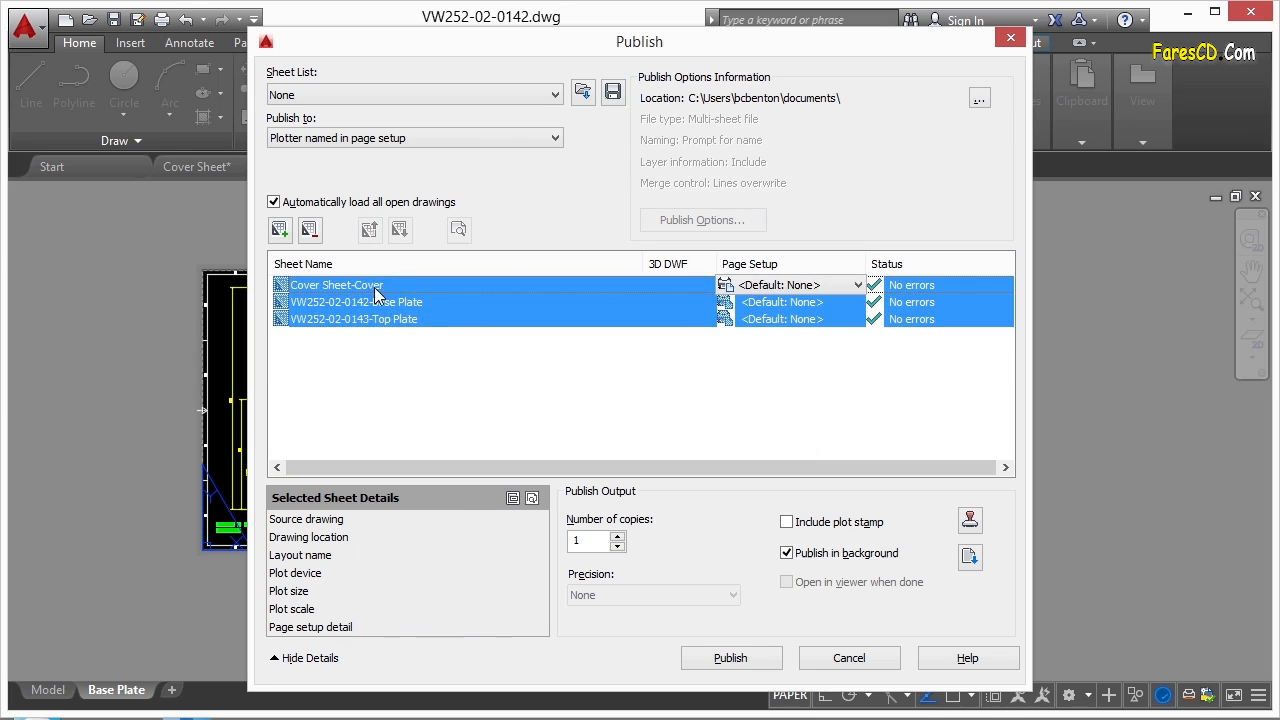
left_click(309, 230)
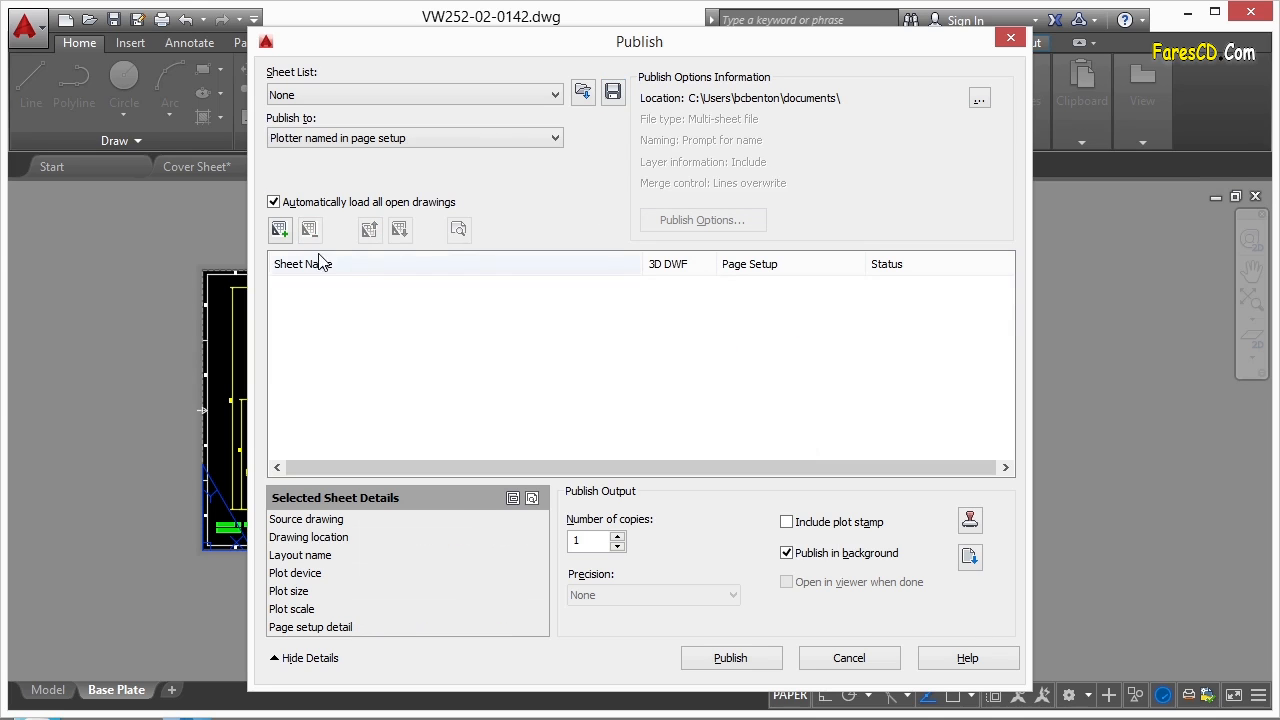
Load the saved sheet list DWF-Publisher Set.dsd from the 08 folder inside the Projects folder on Google Drive.
left_click(584, 92)
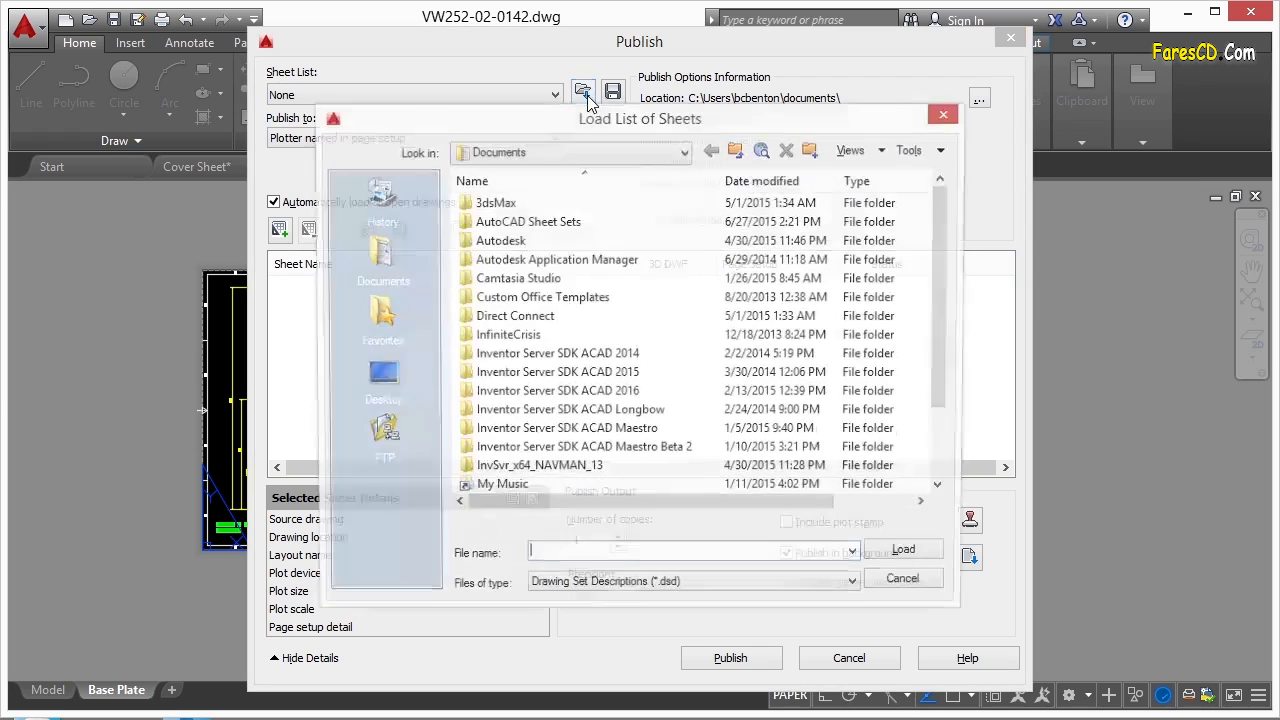
left_click(685, 152)
left_click(553, 237)
double_click(505, 372)
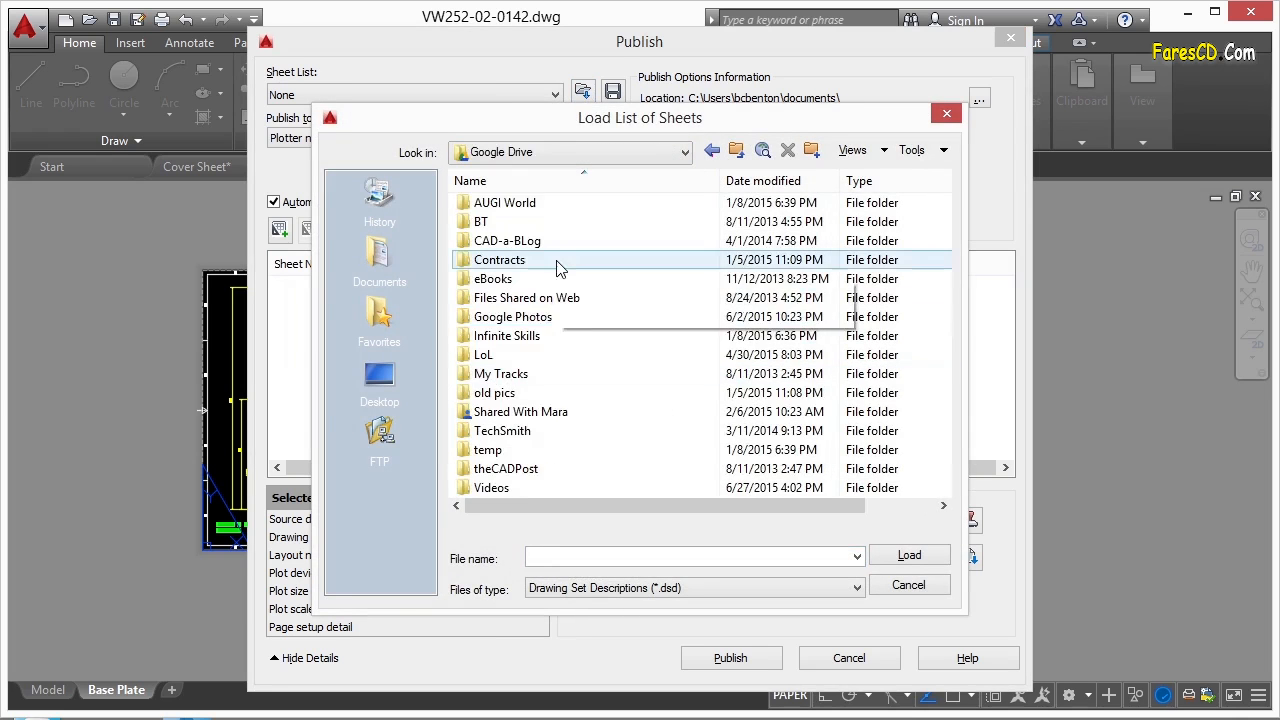
double_click(515, 326)
double_click(515, 205)
double_click(530, 203)
double_click(518, 223)
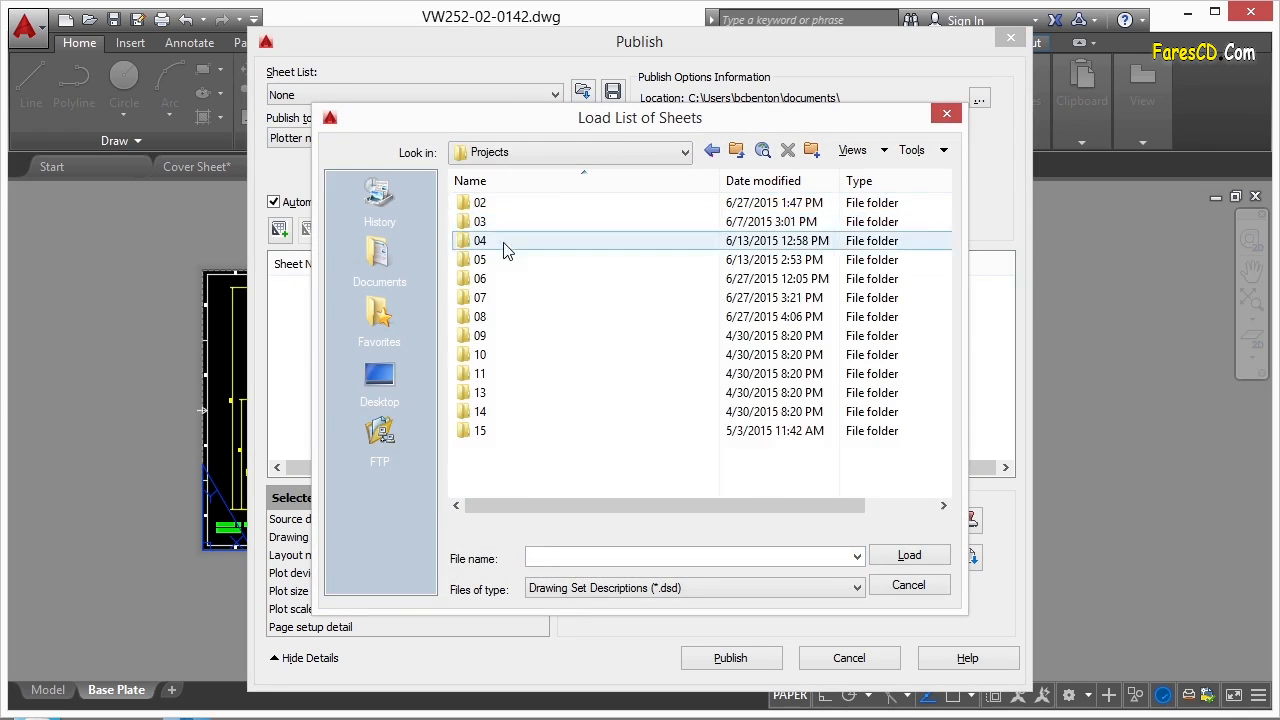
double_click(550, 342)
left_click(537, 203)
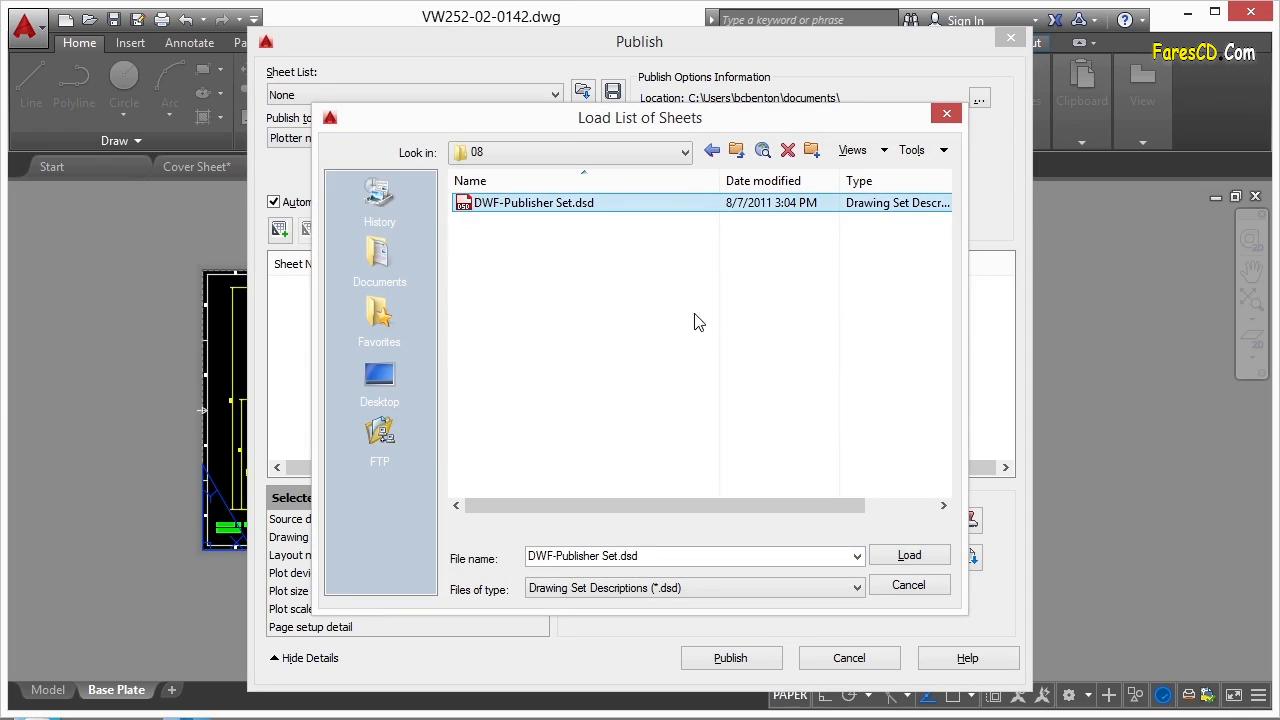
left_click(909, 556)
left_click(766, 454)
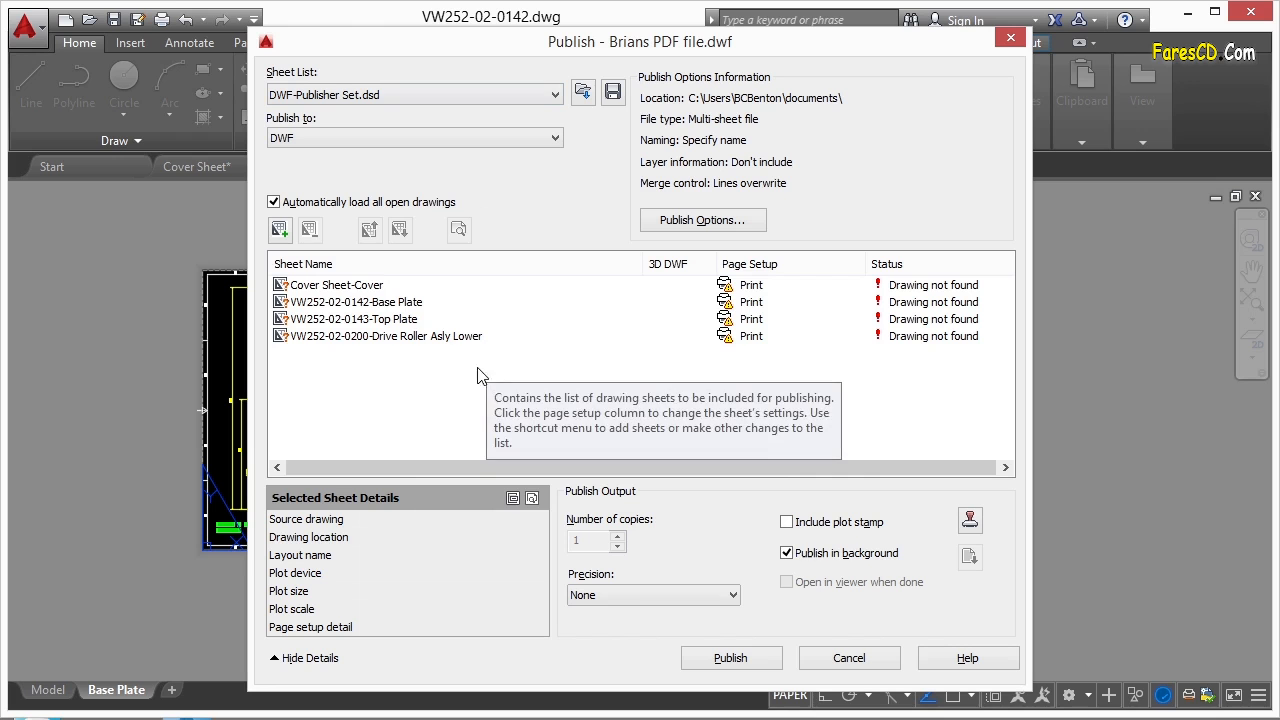
Remove all four sheets of the loaded set, from Cover Sheet-Cover to VW252-02-0200-Drive Roller Asly Lower.
left_click(348, 336)
left_click(348, 288, "shift")
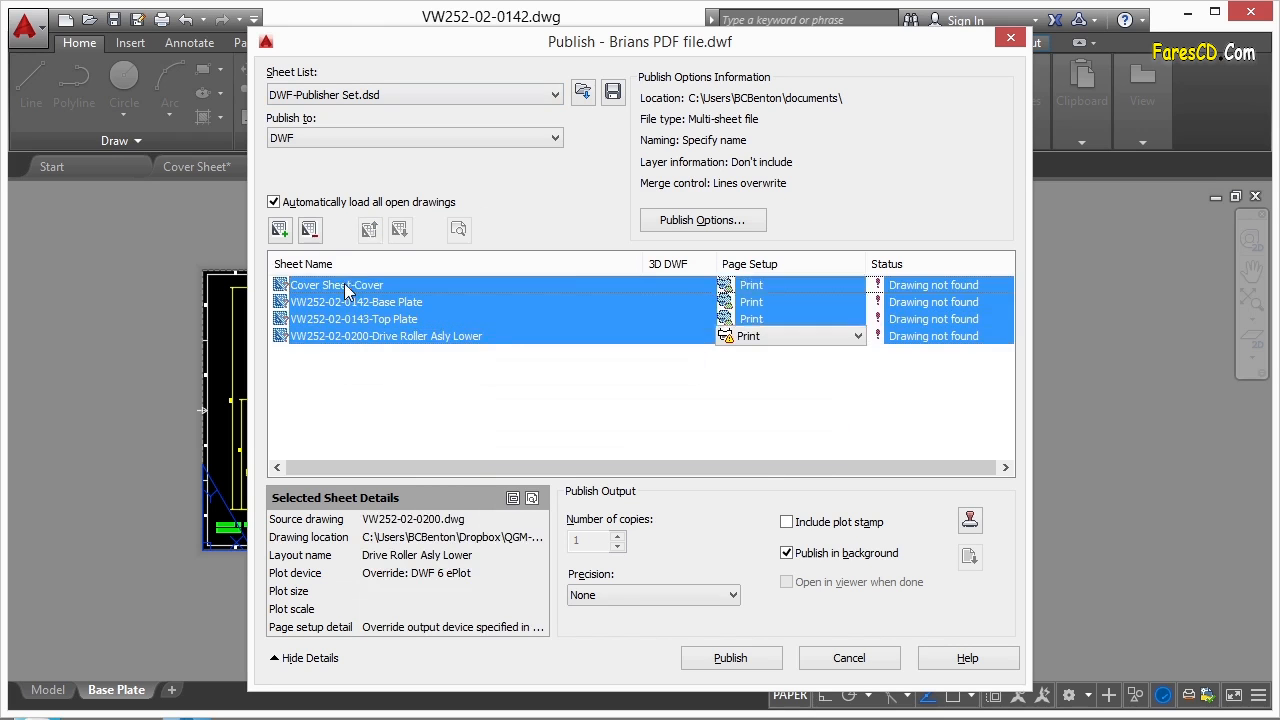
left_click(312, 236)
Add Cover Sheet.dwg, VW252-02-0142.dwg and VW252-02-0143.dwg from the 08 project folder on Google Drive to the publish list.
left_click(281, 232)
left_click(685, 152)
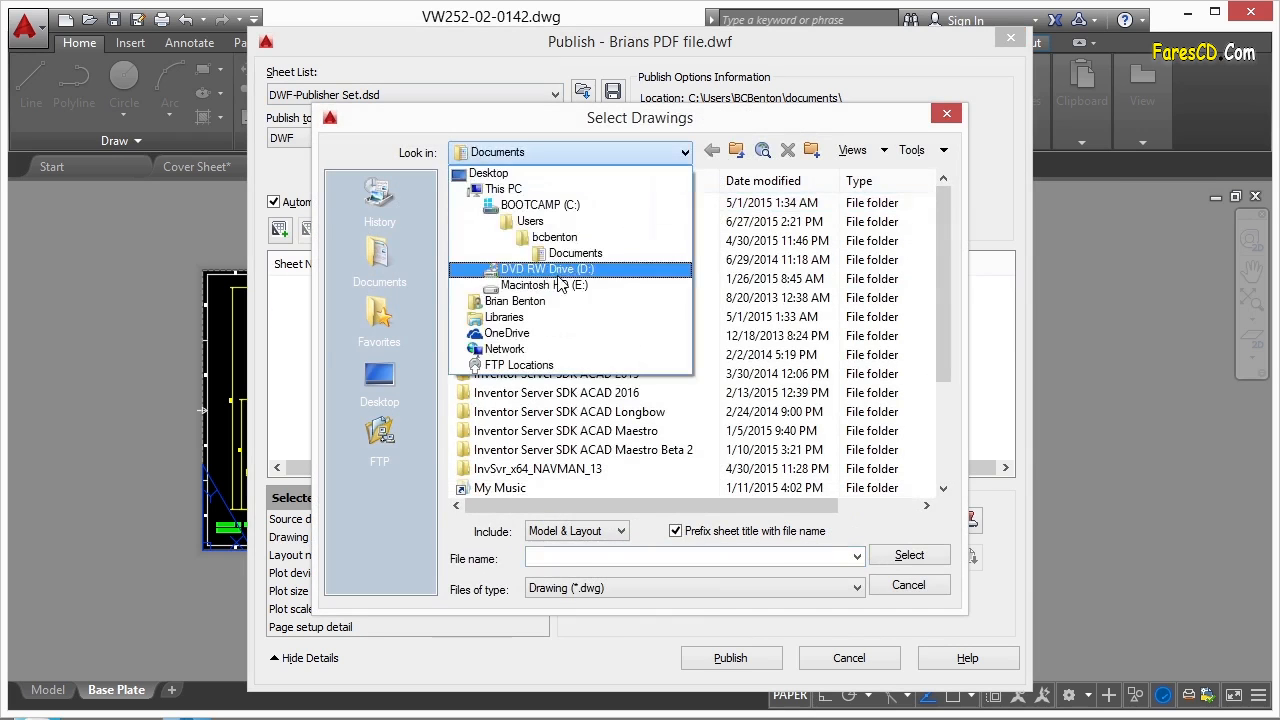
left_click(554, 237)
double_click(492, 362)
double_click(505, 335)
double_click(551, 209)
double_click(551, 208)
double_click(530, 240)
double_click(490, 317)
left_click(530, 219)
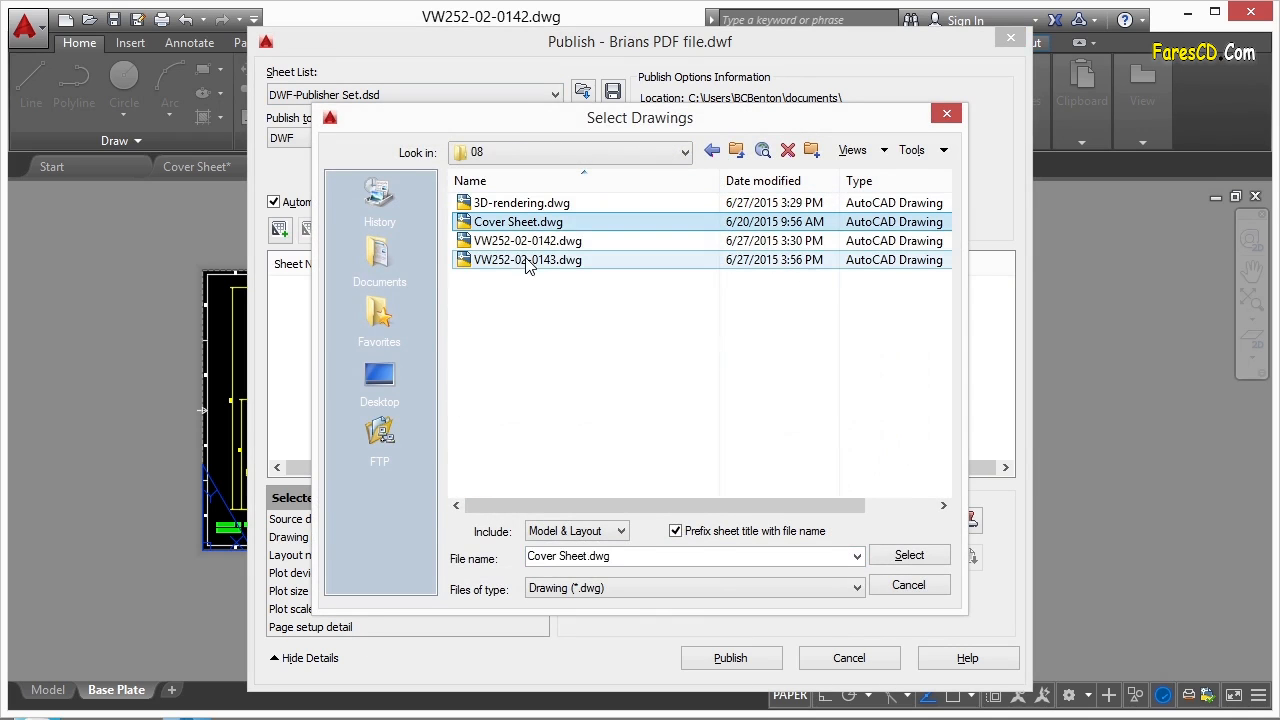
left_click(528, 262, "shift")
left_click(900, 555)
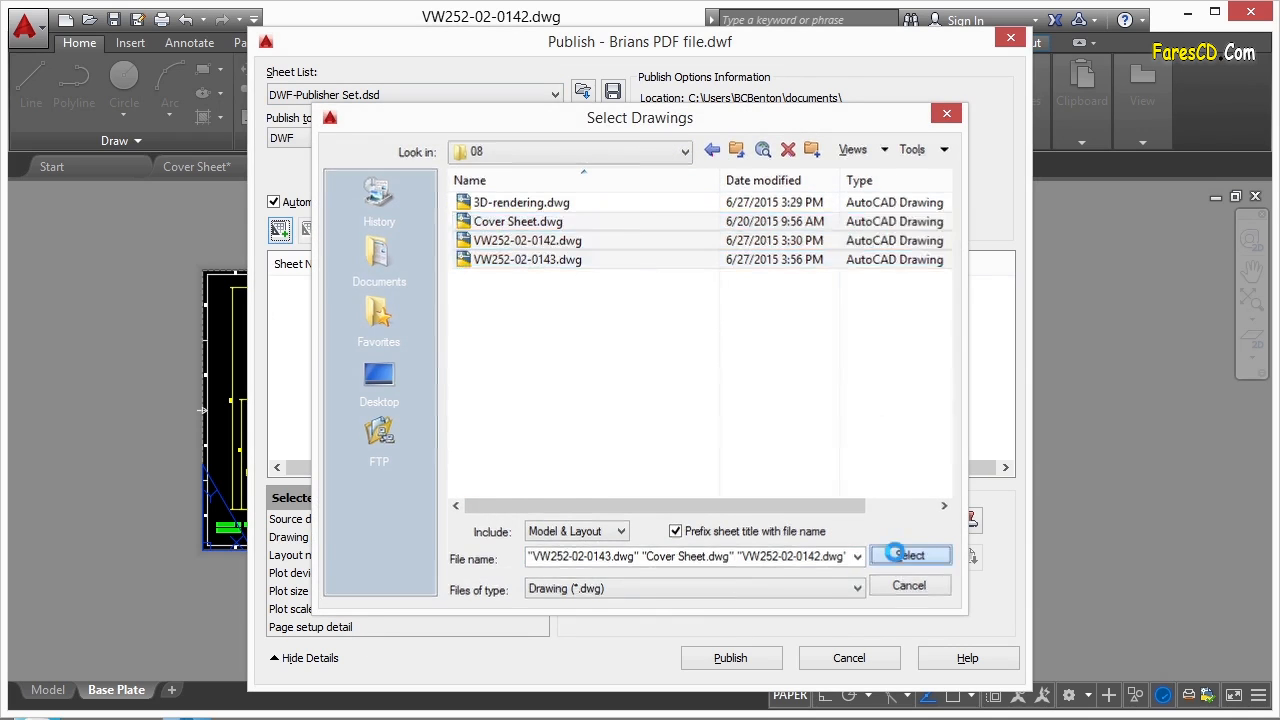
Remove the Model sheets of VW252-02-0143, Cover Sheet and VW252-02-0142 from the publish list.
left_click(315, 285)
left_click(315, 319, "ctrl")
left_click(318, 353, "ctrl")
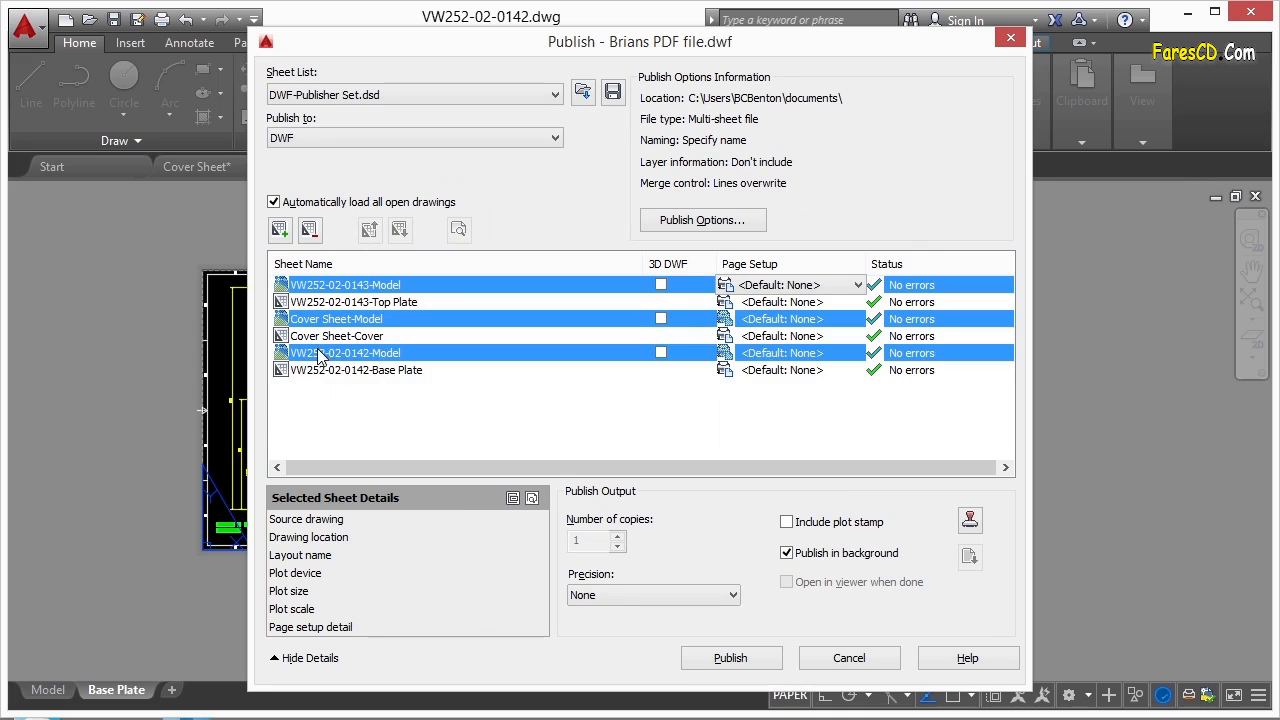
left_click(308, 230)
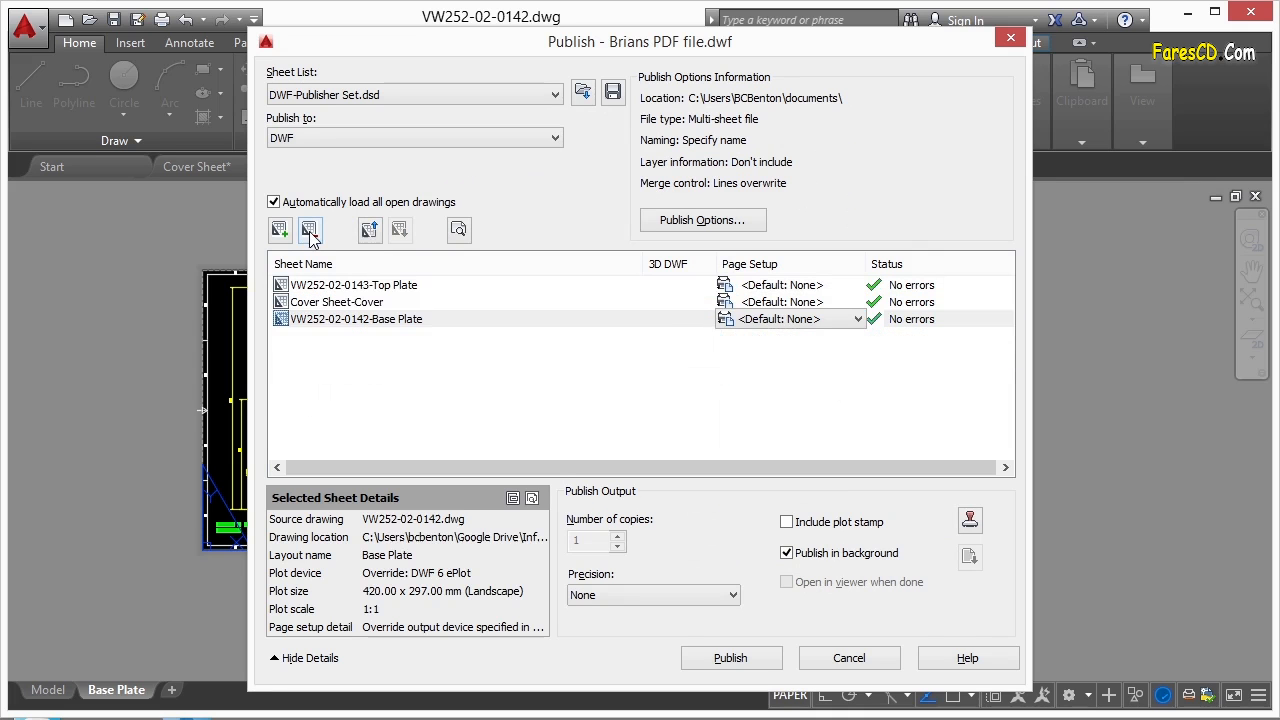
Save the sheet list as DWF-Publisher Set.dsd in the 08 folder, replacing the existing file.
left_click(612, 92)
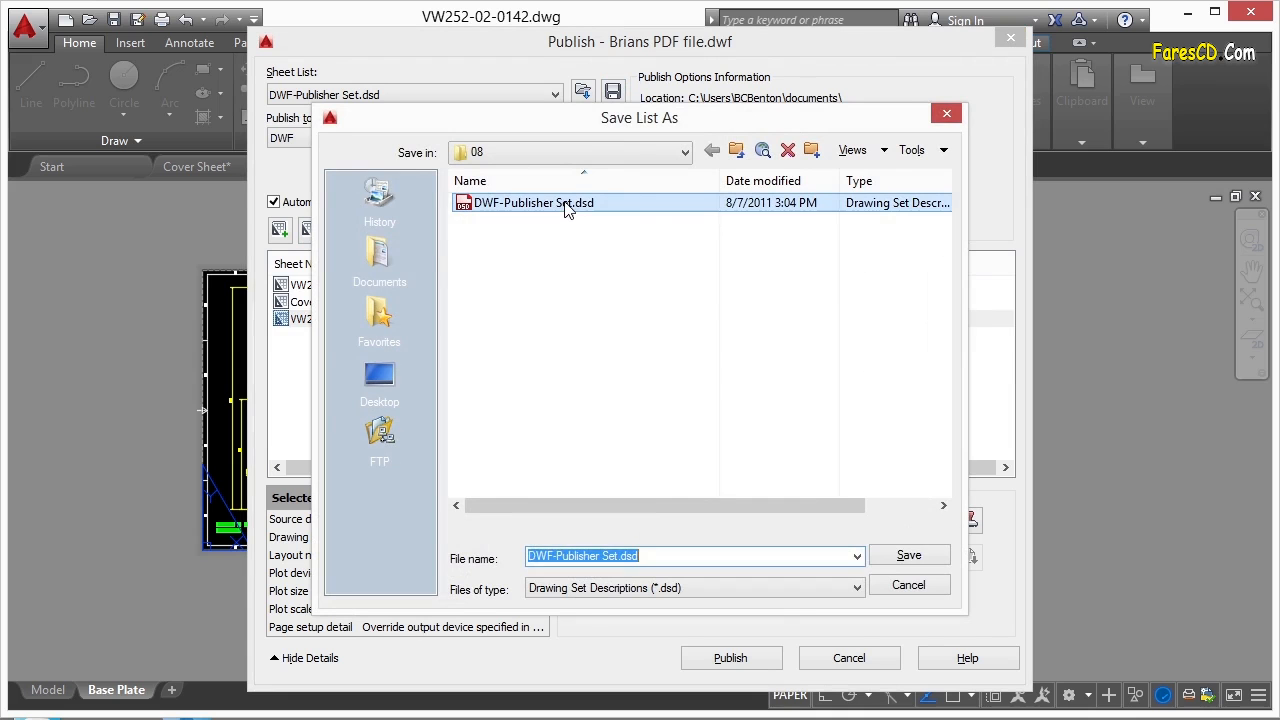
left_click(918, 558)
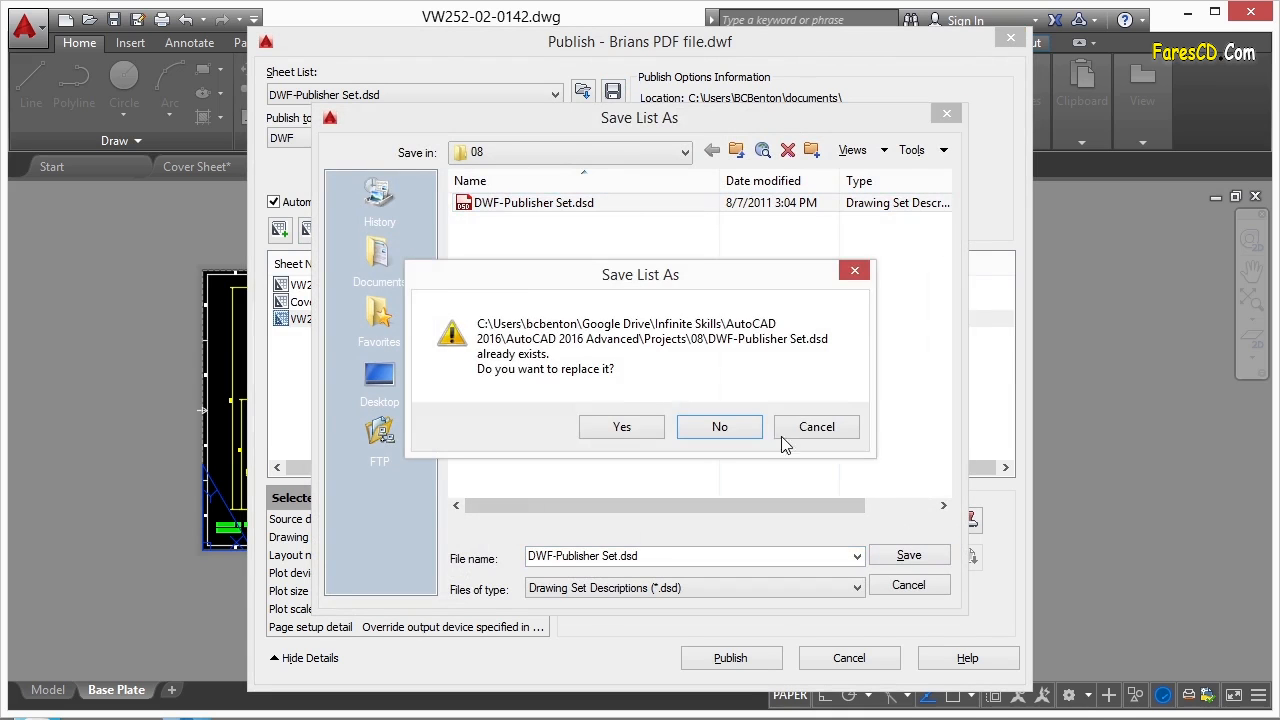
left_click(622, 427)
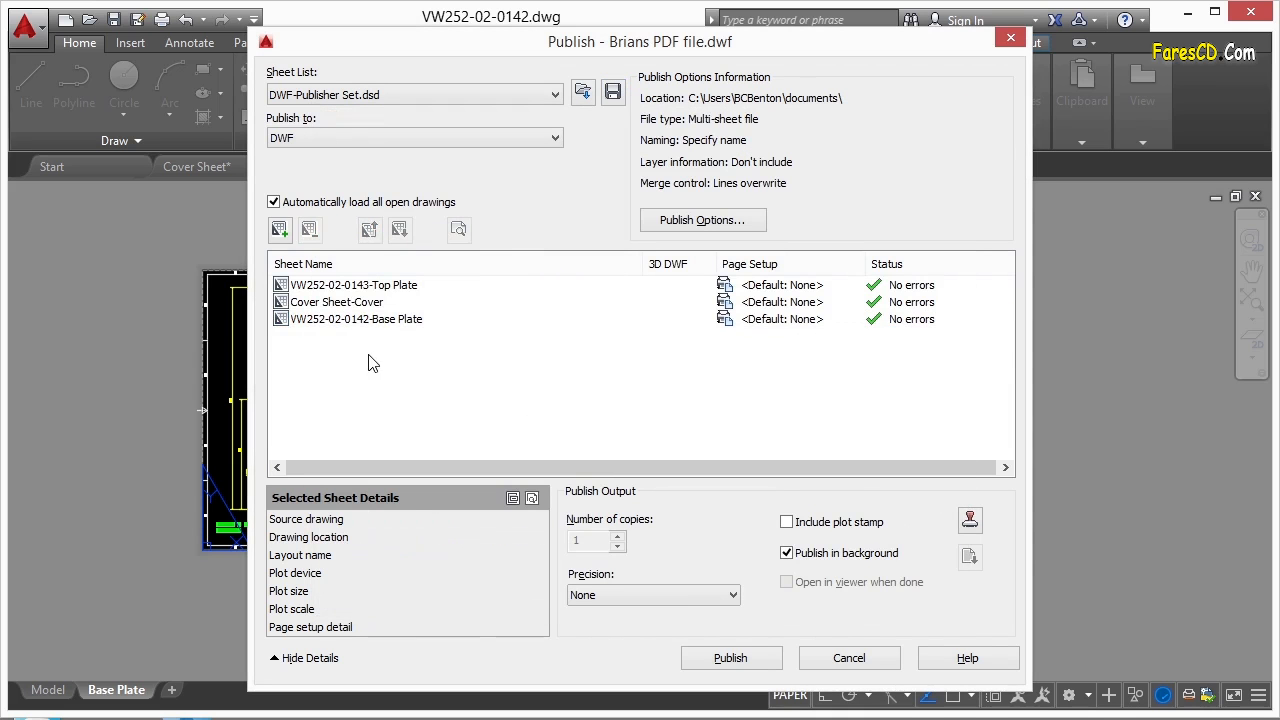
Set the publish output to the plotter named in page setup.
left_click(732, 657)
left_click(352, 145)
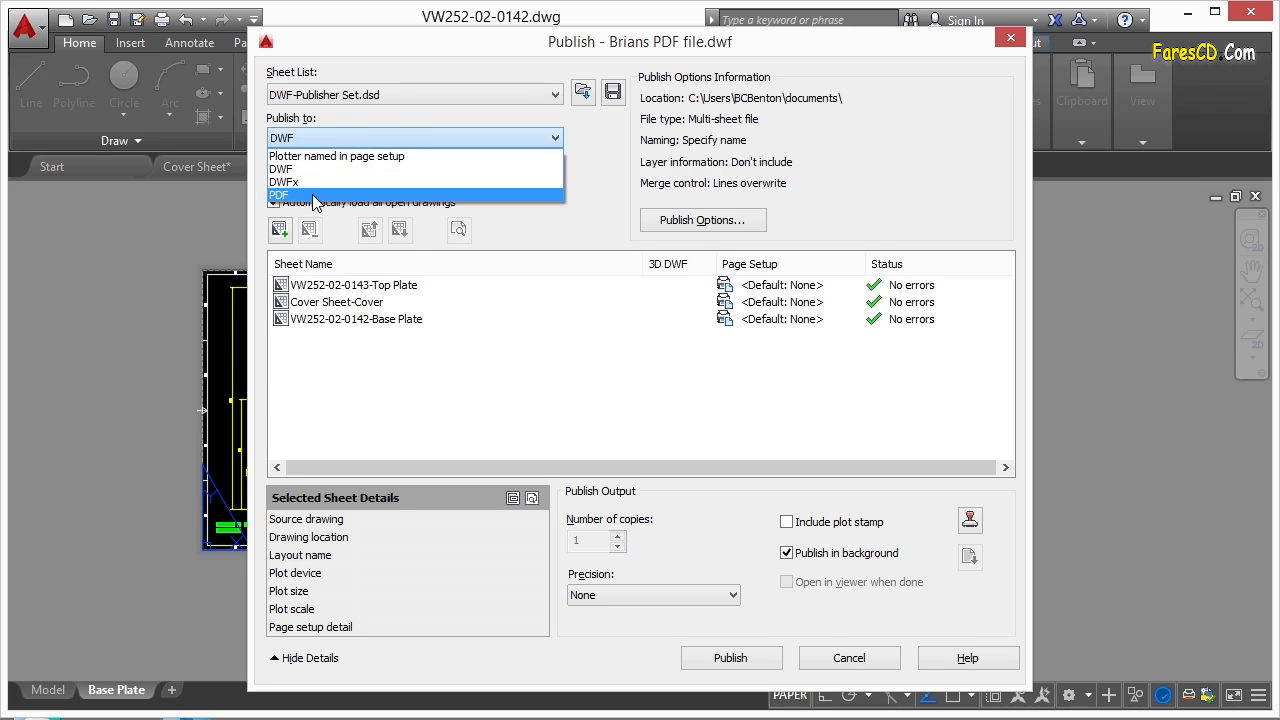
left_click(372, 156)
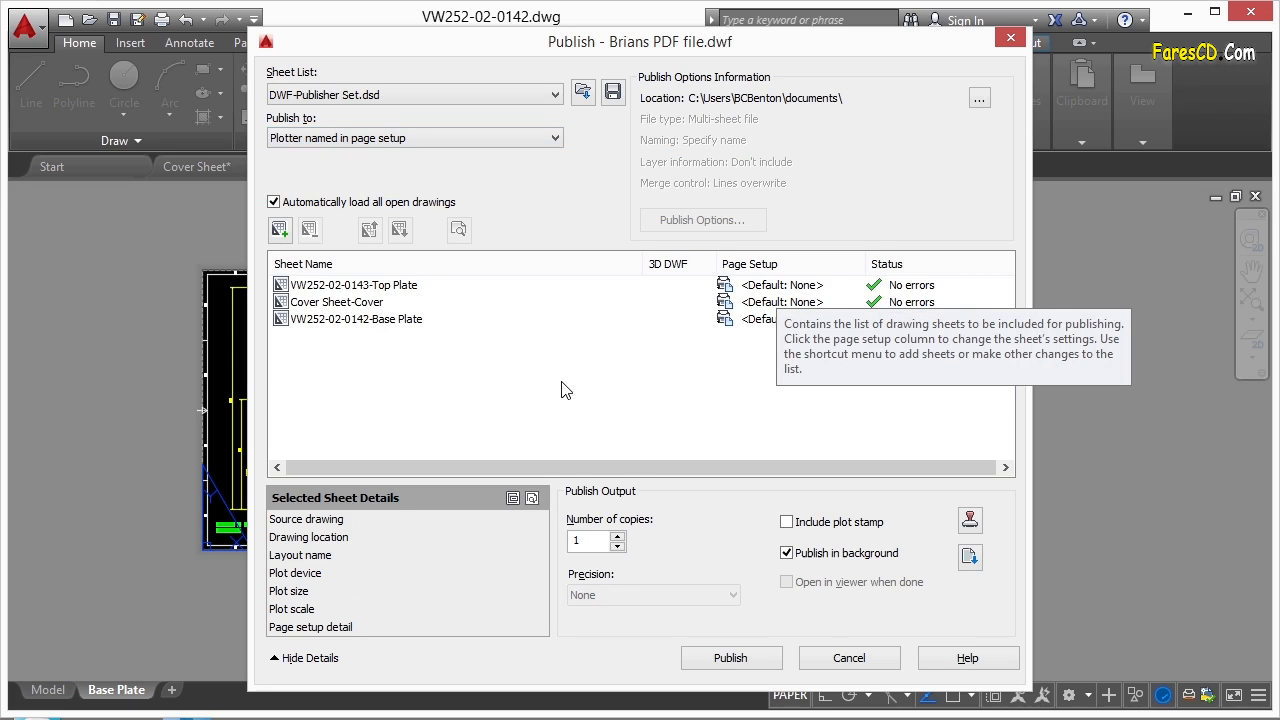
Turn off publishing in the background and set the number of copies to 10.
left_click(787, 522)
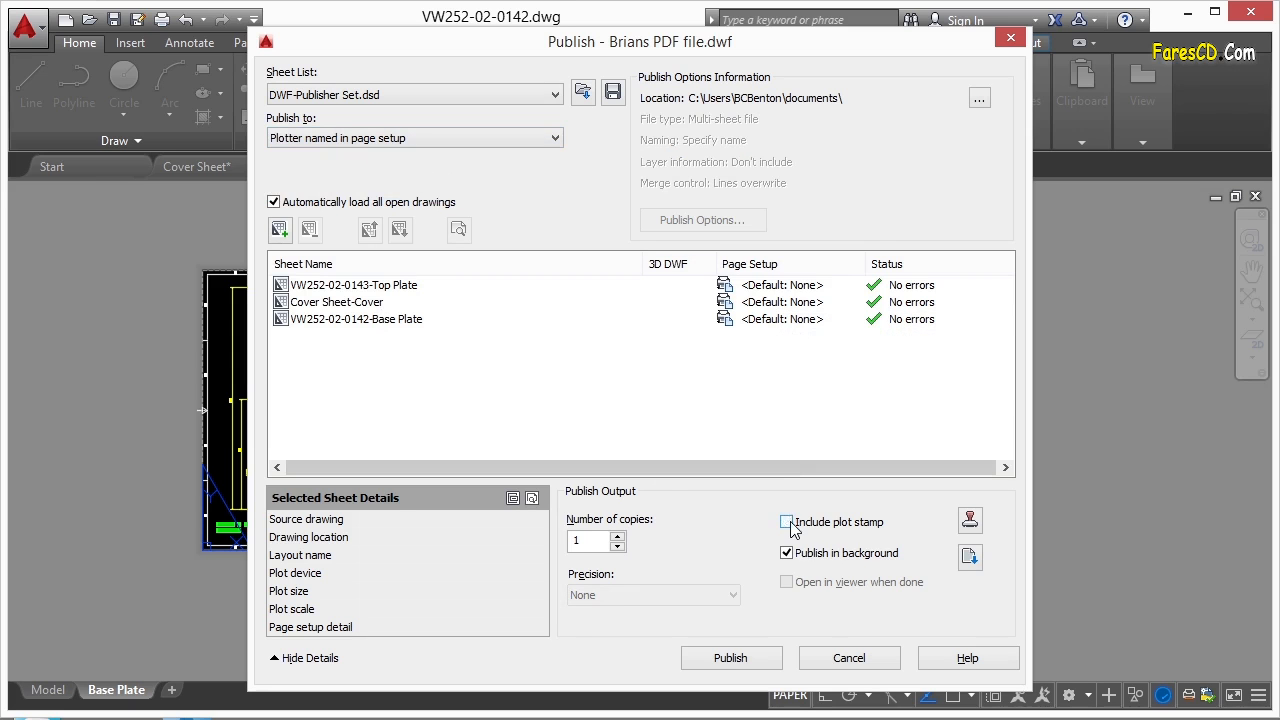
left_click(788, 552)
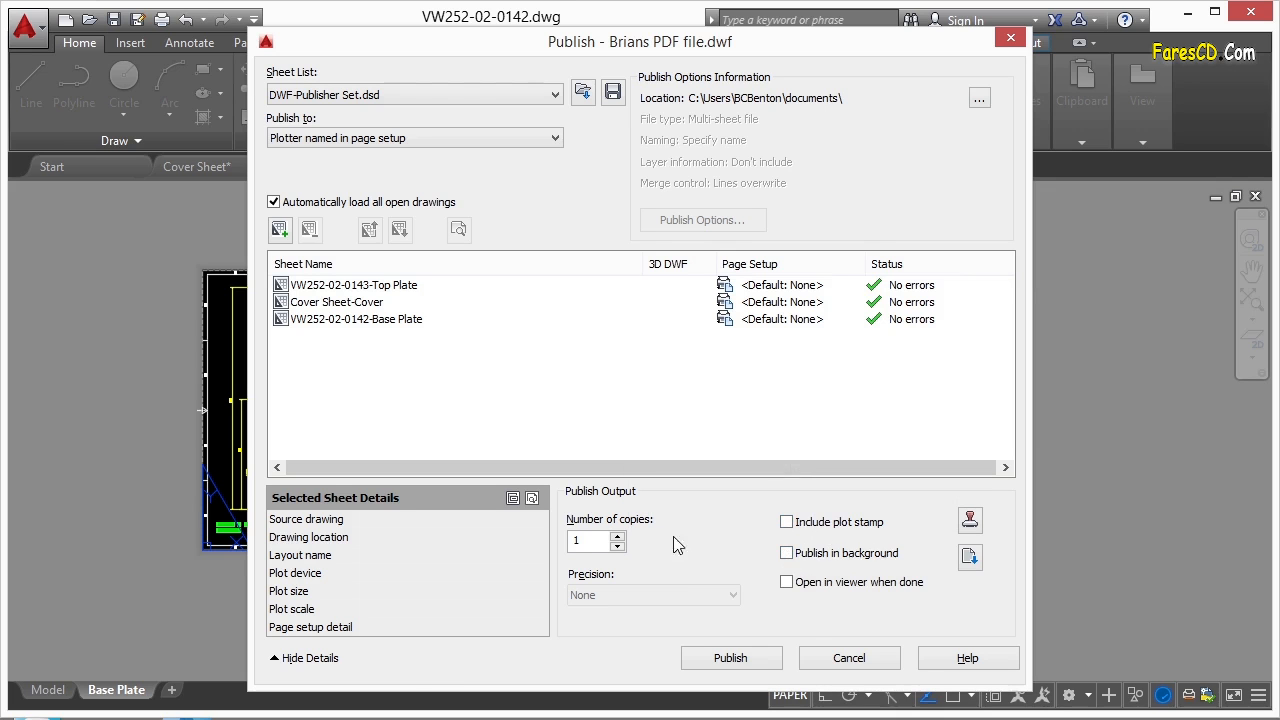
left_click(597, 541)
type("0")
Set the publish output to PDF and look through the available PDF presets.
left_click(549, 143)
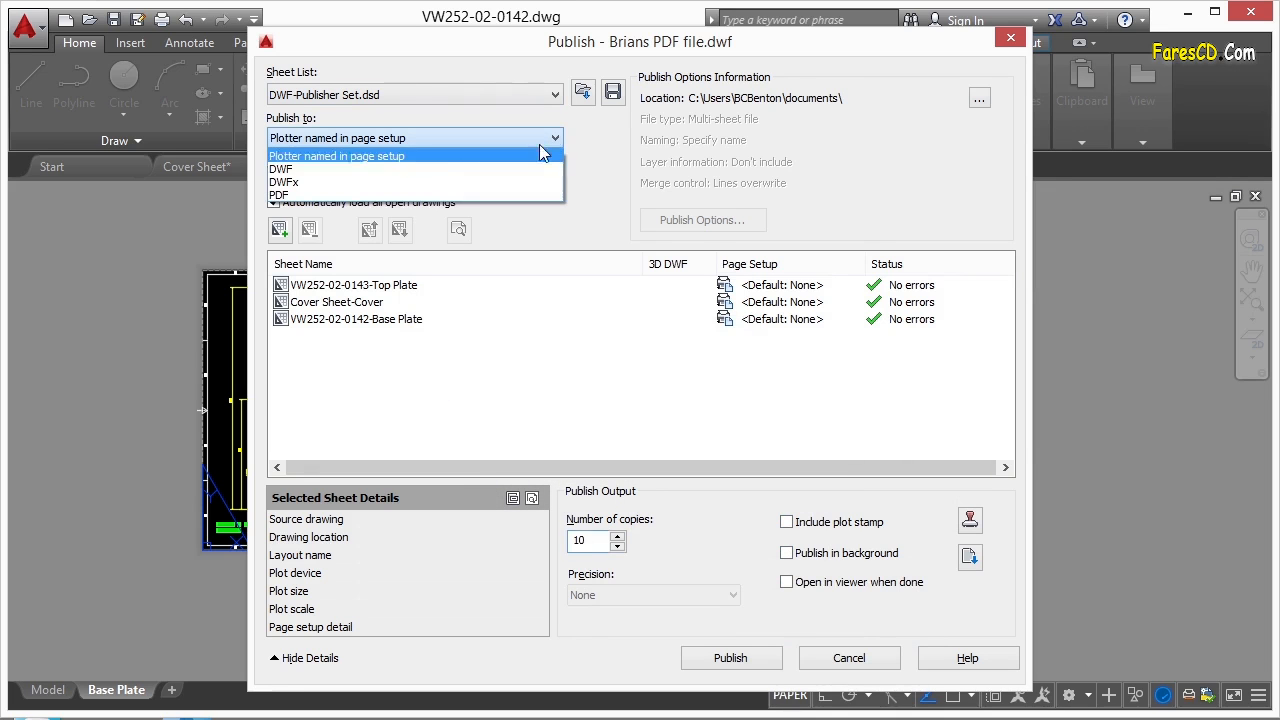
left_click(376, 195)
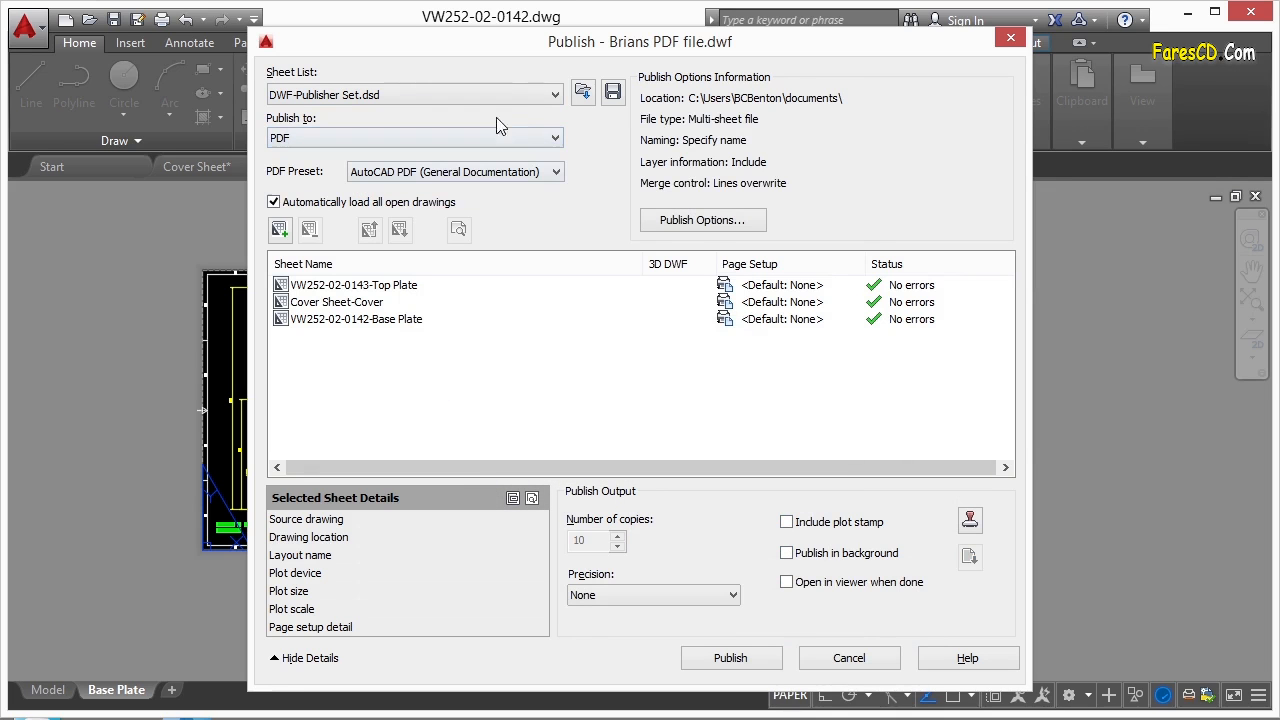
left_click(558, 172)
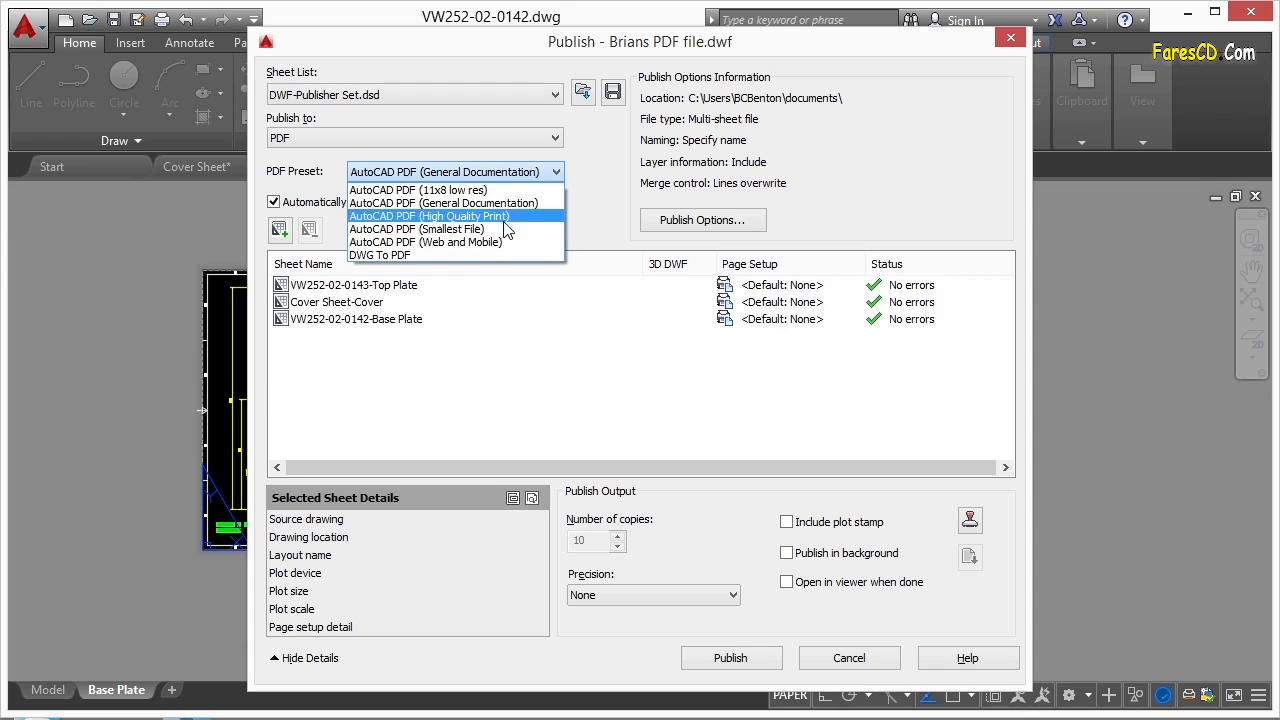
left_click(593, 207)
Set the PDF publish options to prompt for the file name.
left_click(695, 220)
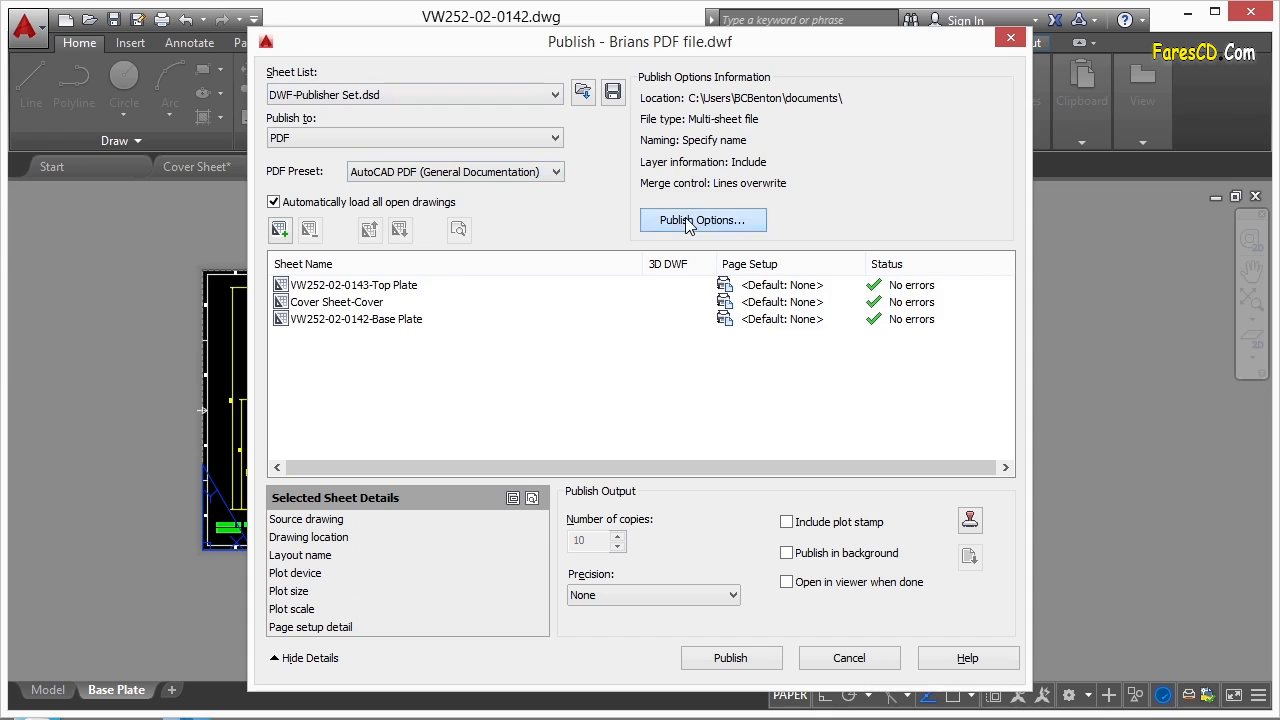
left_click_drag(681, 158, 661, 142)
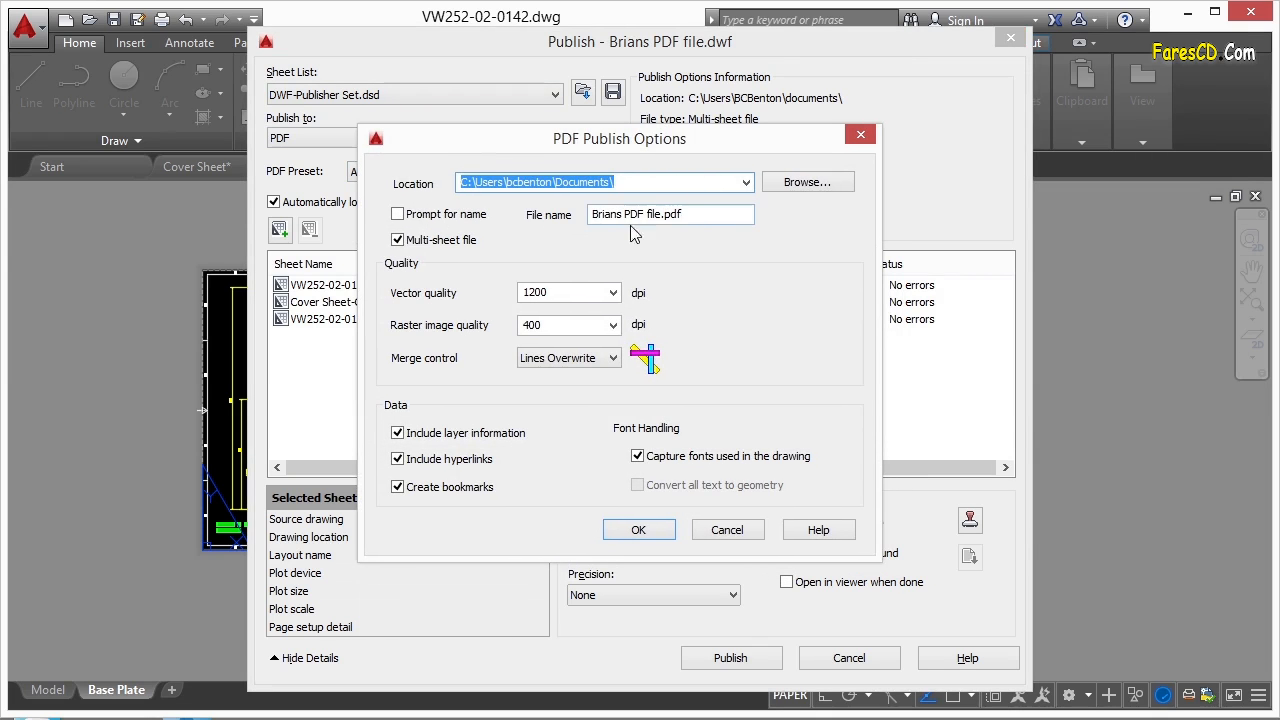
left_click(397, 214)
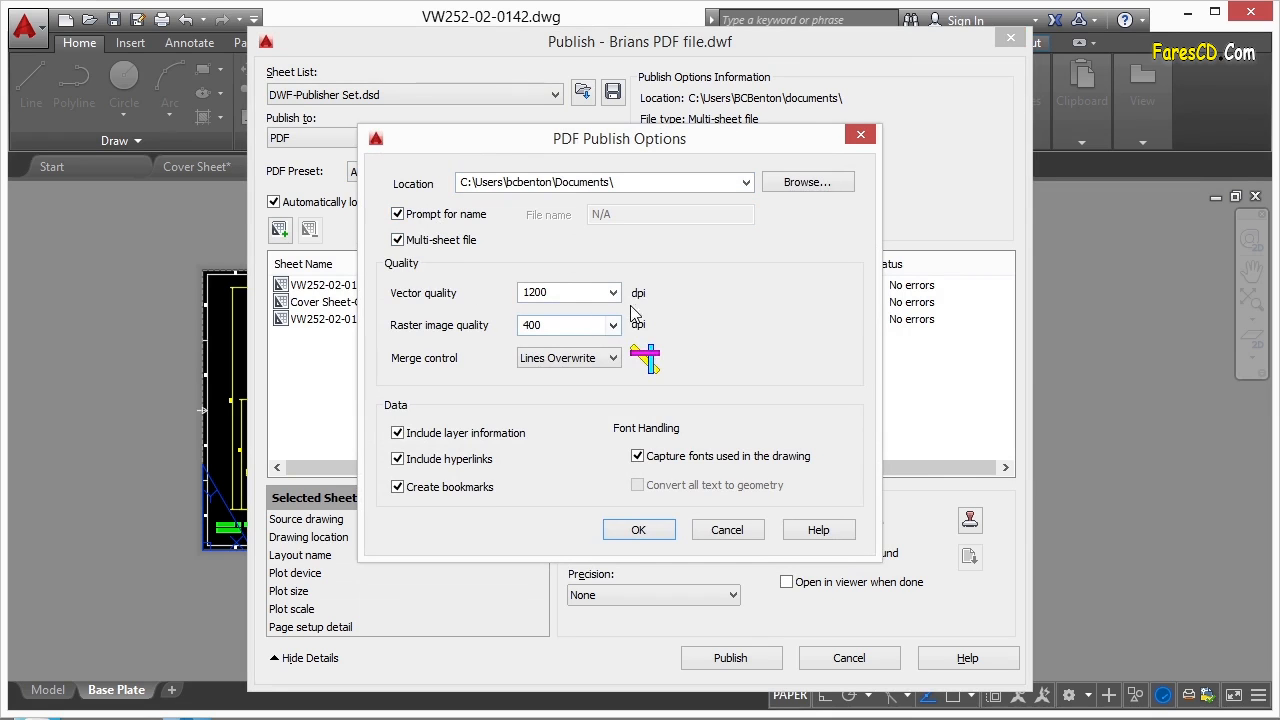
left_click(652, 530)
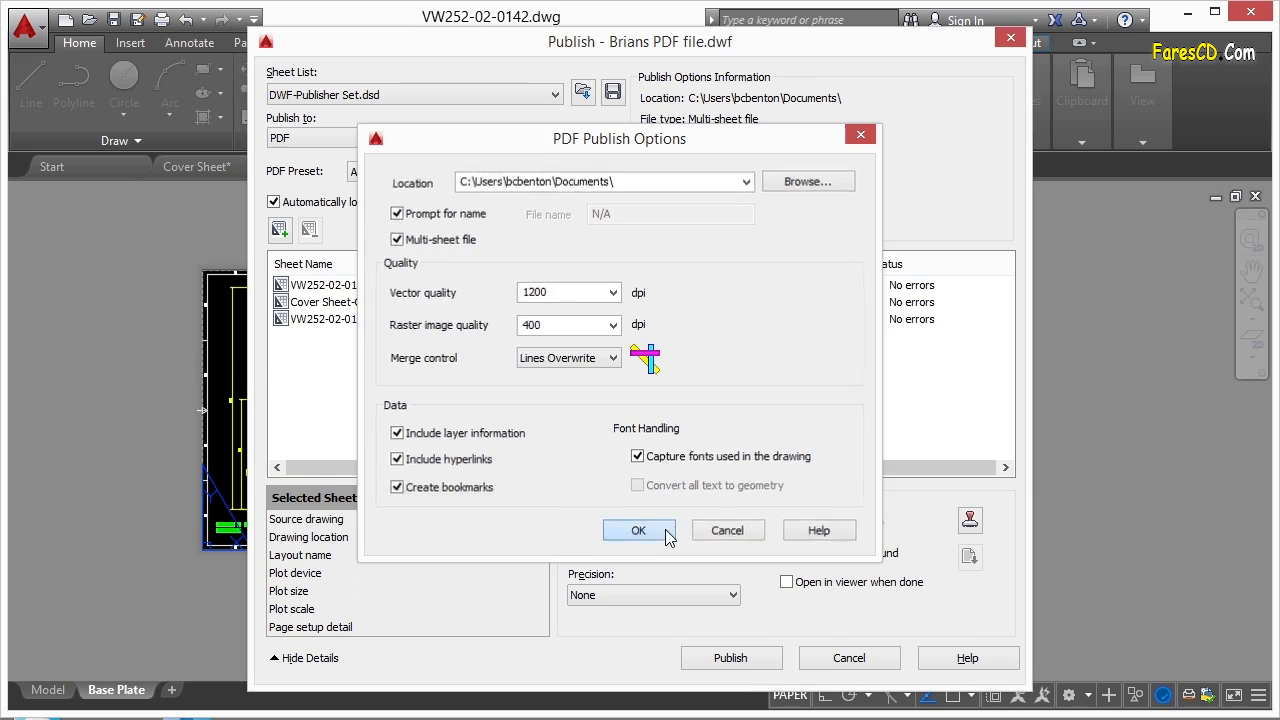
View the plot stamp settings and close them without changes.
left_click(969, 520)
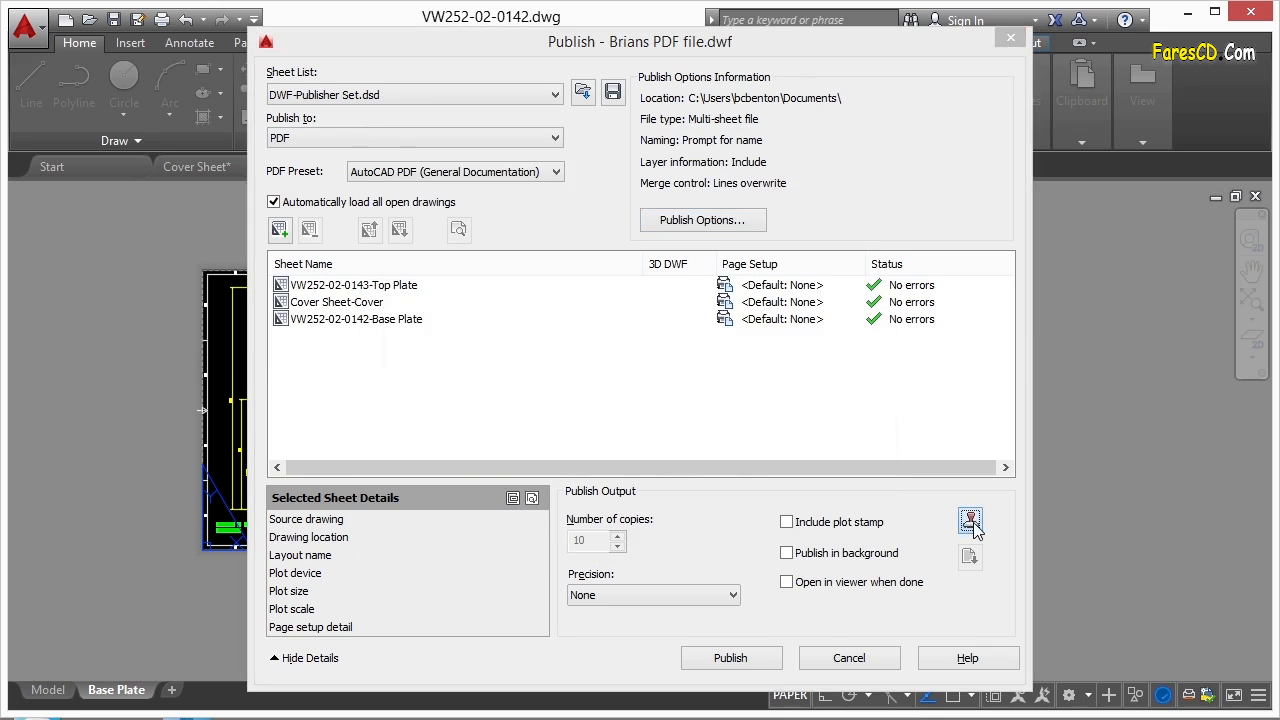
left_click(760, 522)
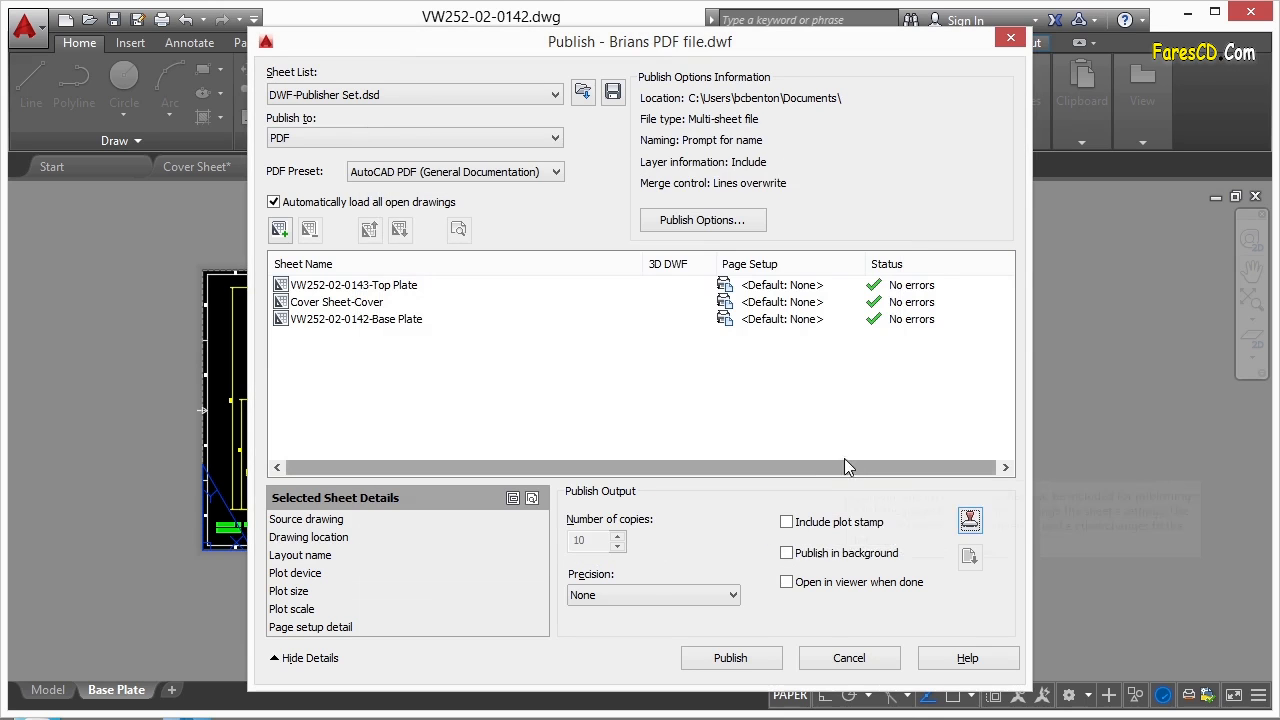